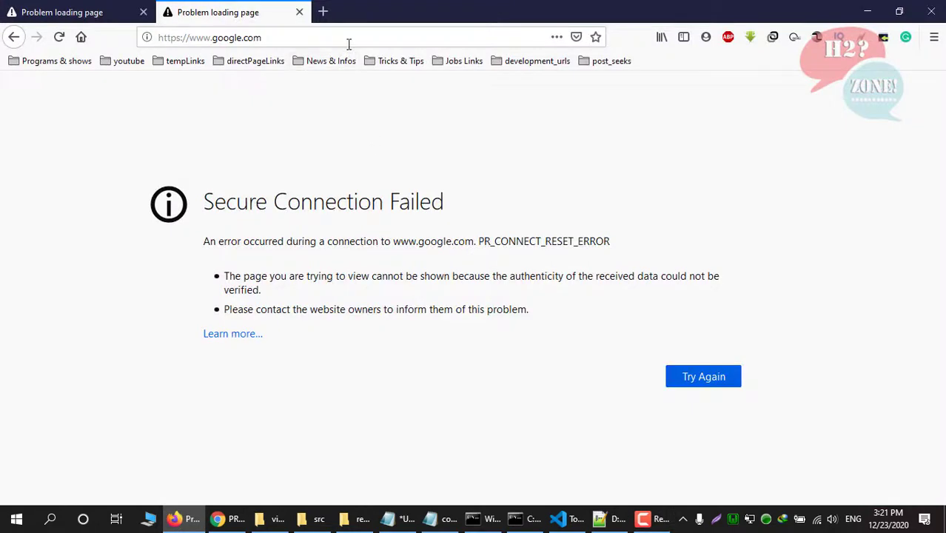
# - Reload the Google page, then open the browser's connection settings from the network section of its general options
pyautogui.press('F5')
pyautogui.click(934, 37)
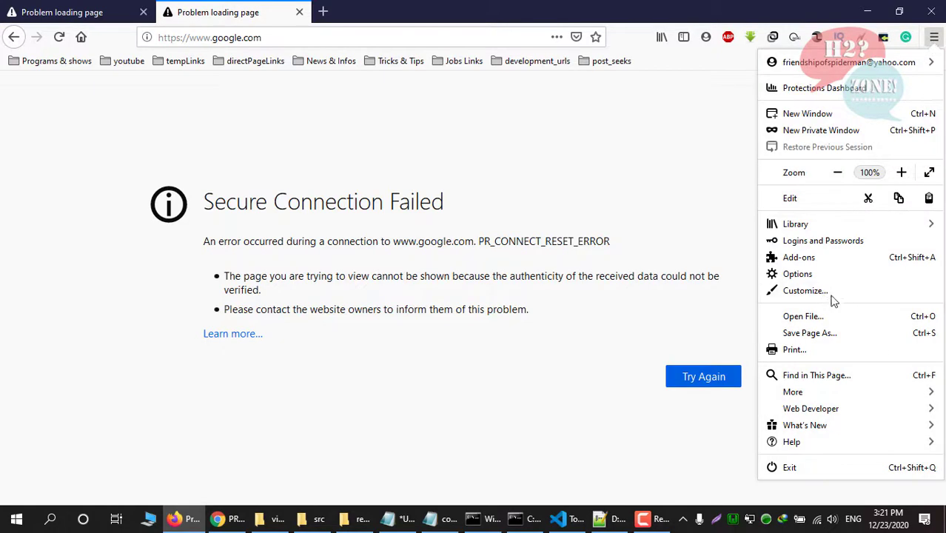
pyautogui.click(813, 275)
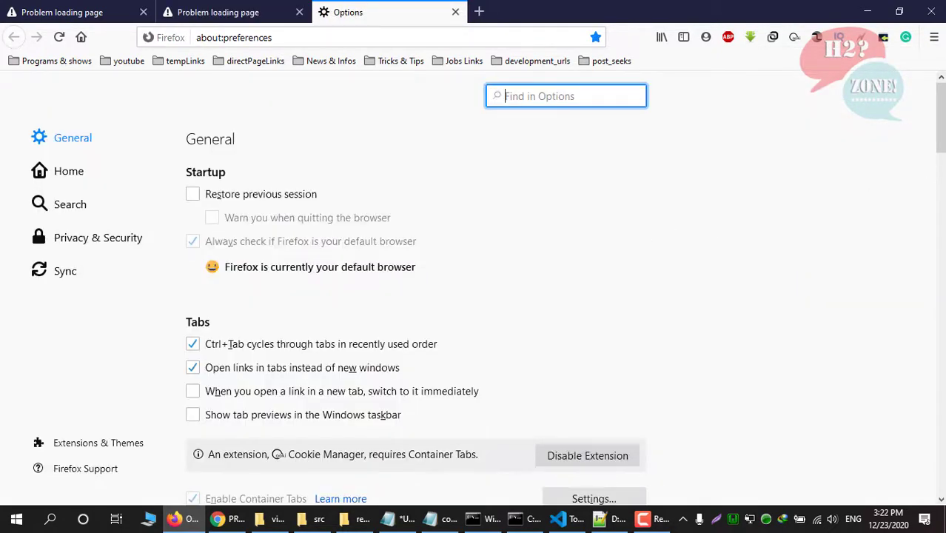
pyautogui.scroll(-1, 733, 230)
pyautogui.scroll(-8, 942, 249)
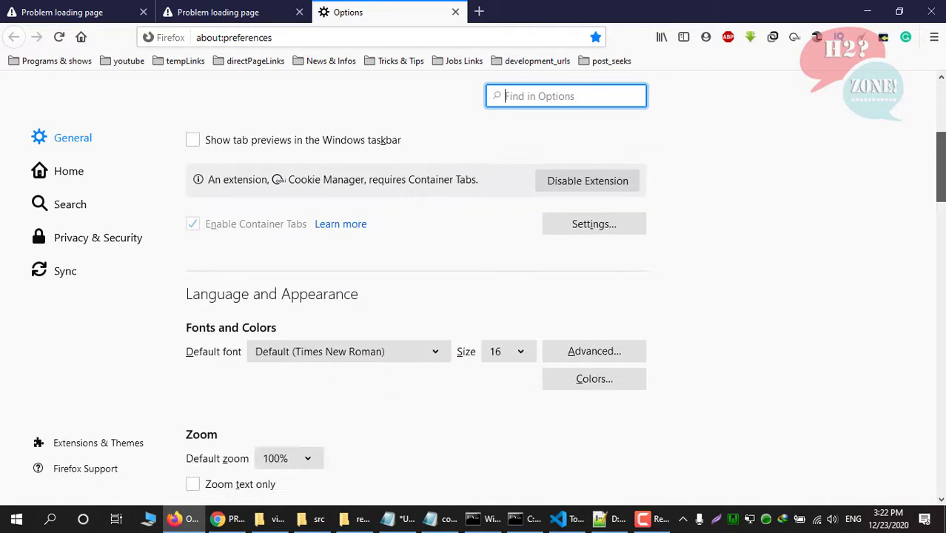
pyautogui.moveTo(942, 249); pyautogui.dragTo(925, 500)
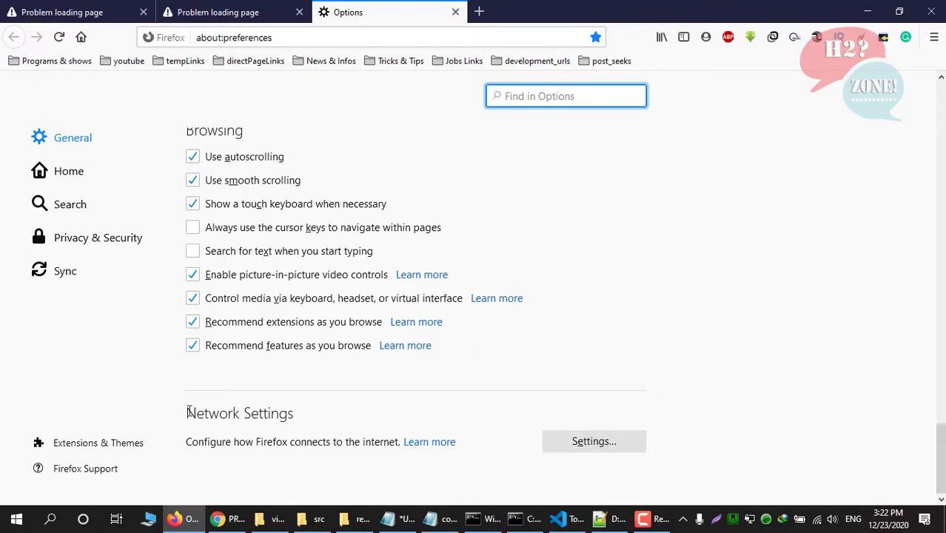
pyautogui.click(569, 444)
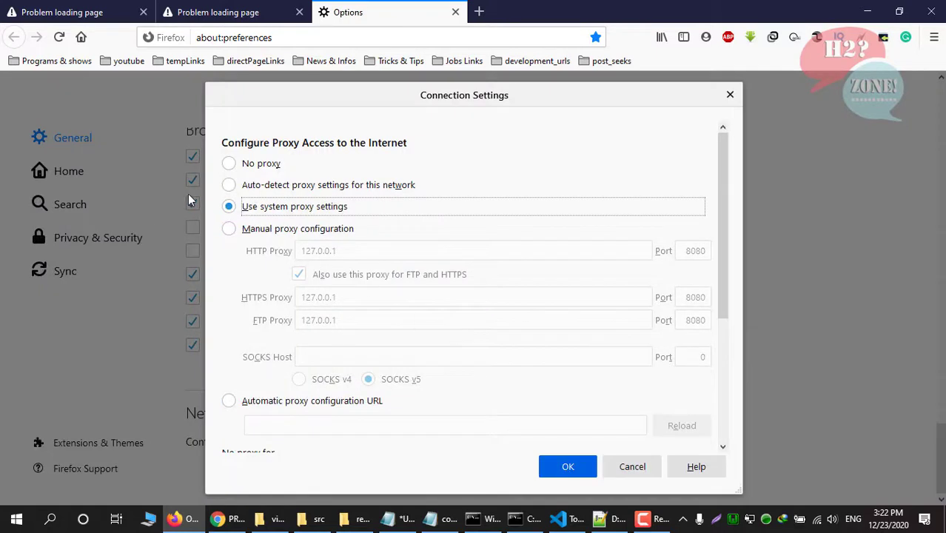
# - Set proxy access to auto-detect for this network, enable DNS over HTTPS with the default provider, and save the connection settings
pyautogui.click(229, 187)
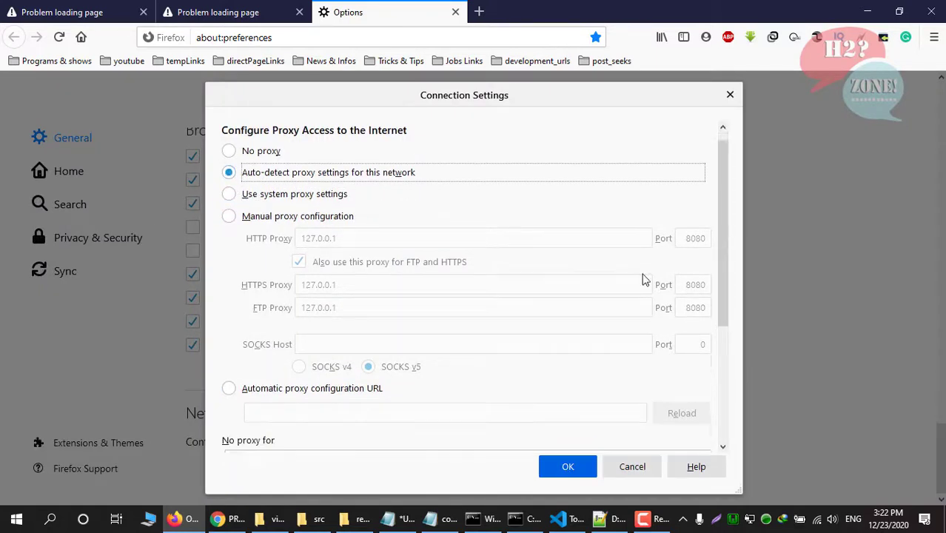
pyautogui.moveTo(725, 253); pyautogui.dragTo(716, 384)
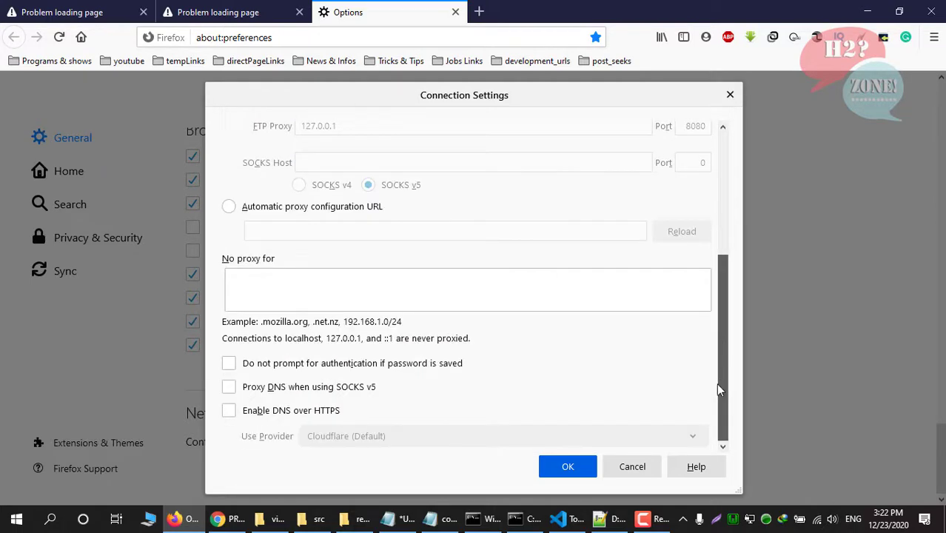
pyautogui.click(233, 412)
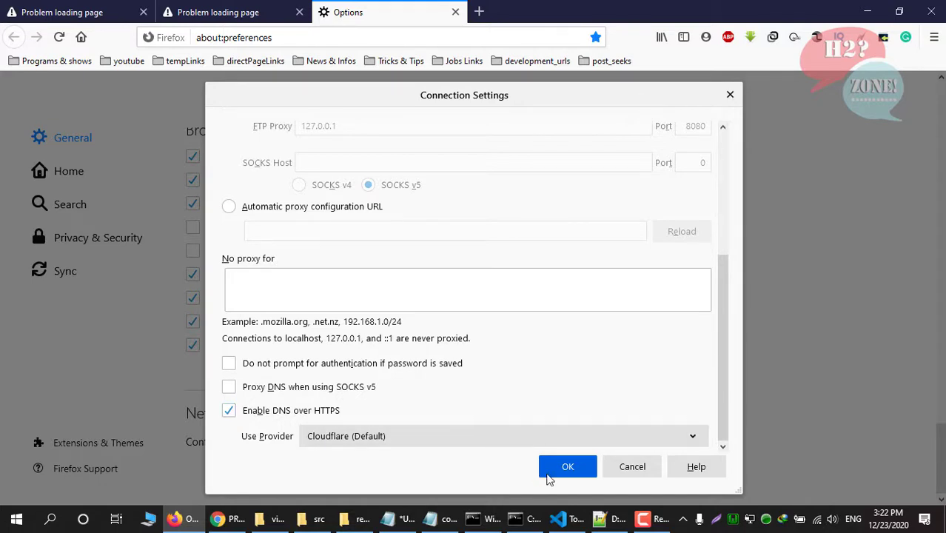
pyautogui.click(577, 474)
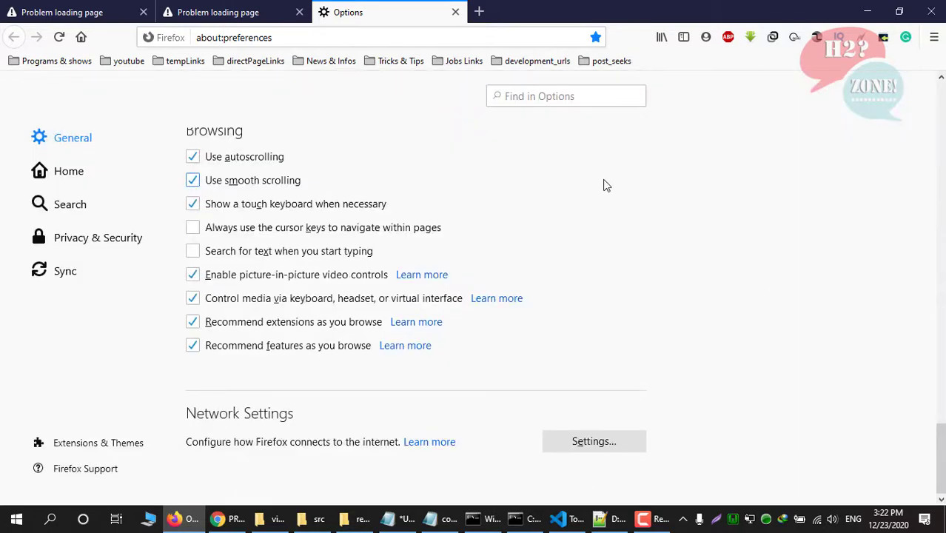
# - Close the Options page and the failed Google page, and restart Firefox
pyautogui.click(456, 13)
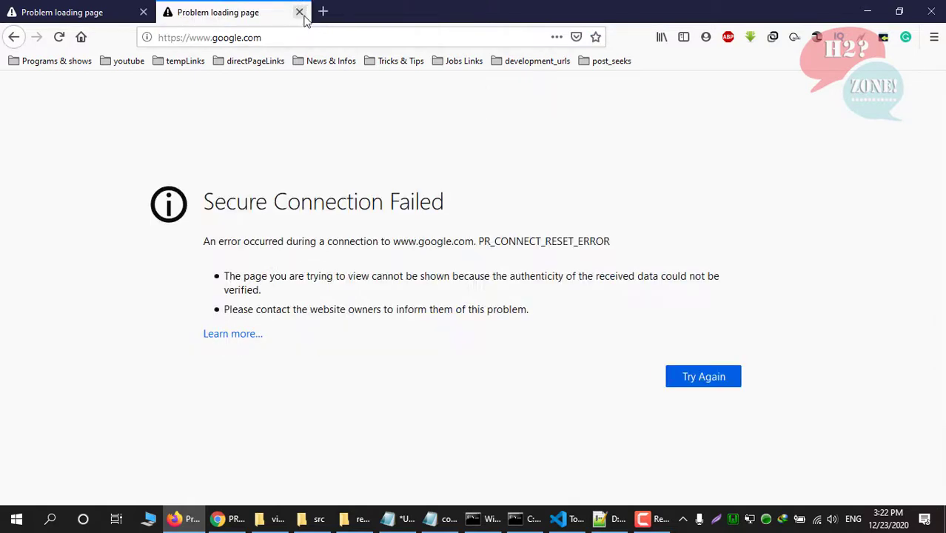
pyautogui.click(299, 12)
pyautogui.click(933, 15)
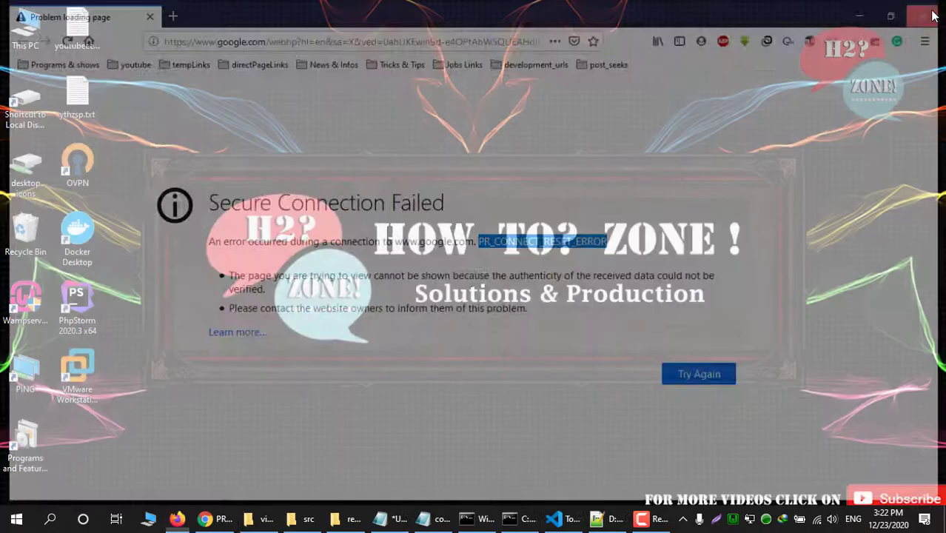
pyautogui.click(174, 516)
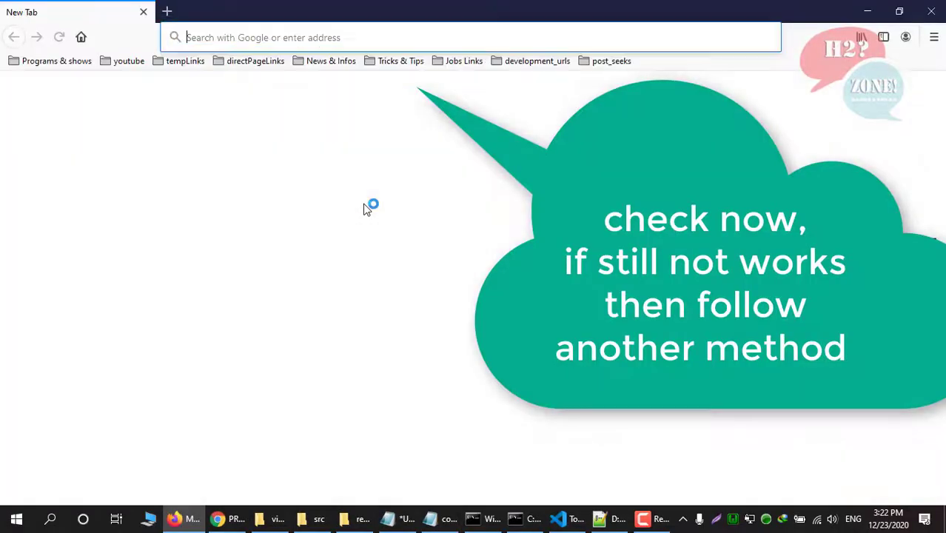
pyautogui.click(163, 12)
pyautogui.write('google')
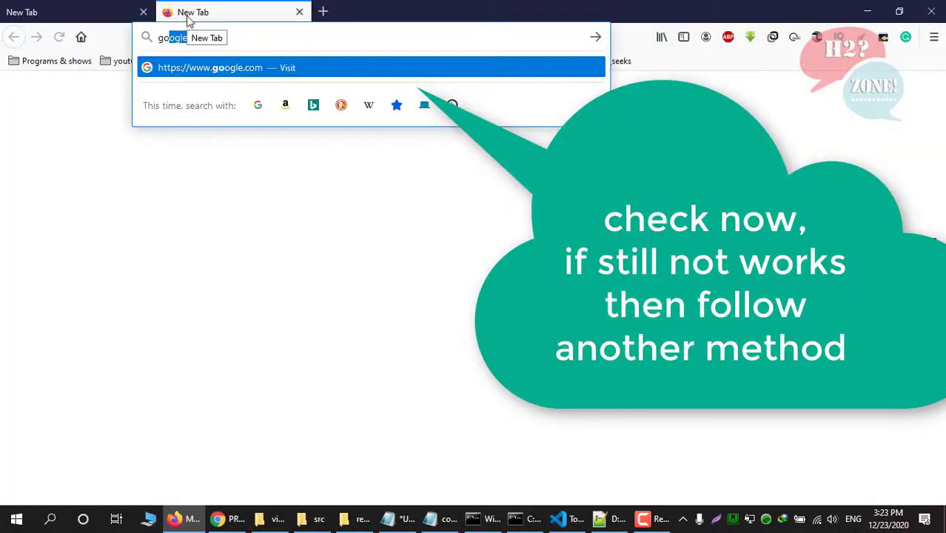
pyautogui.press('Return')
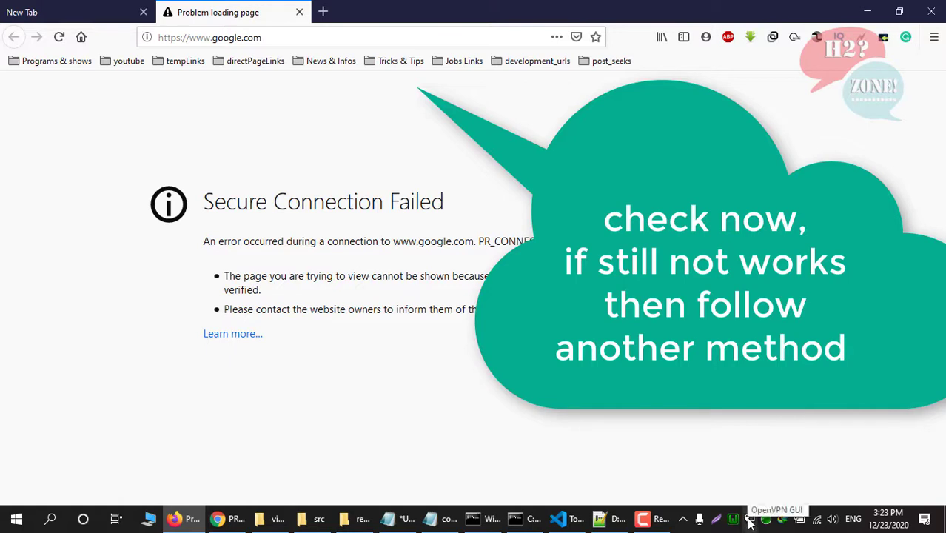
# - Run the Windows network troubleshooter on the Wi-Fi adapter and close it when the diagnosis ends
pyautogui.rightClick(816, 524)
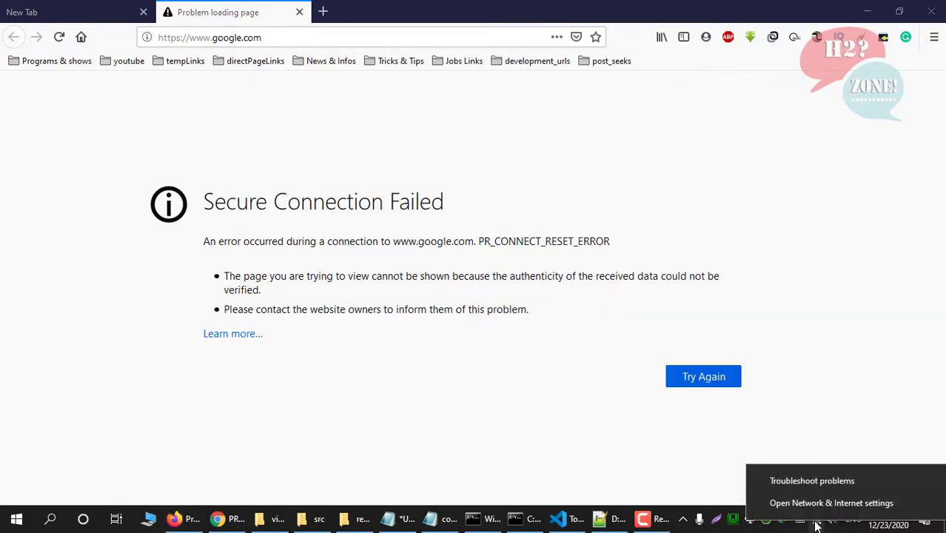
pyautogui.click(807, 480)
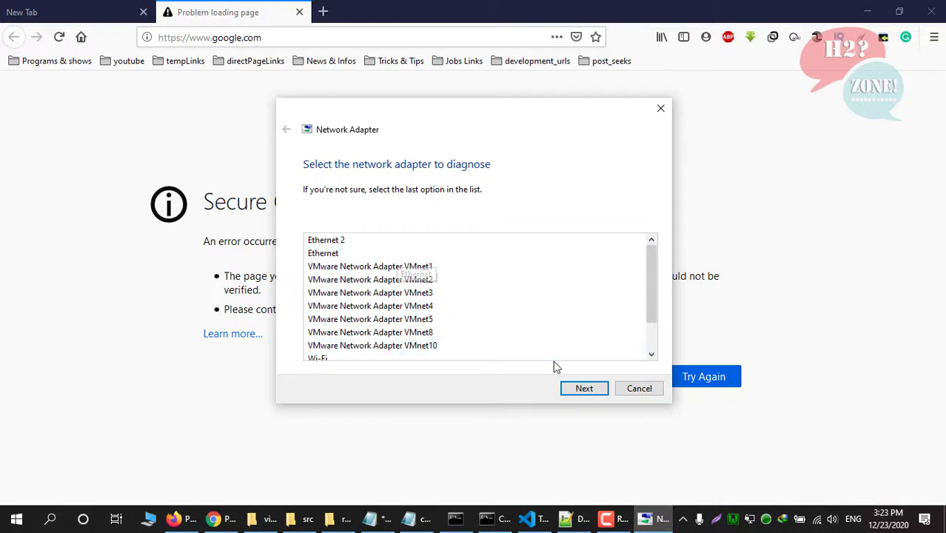
pyautogui.moveTo(658, 310); pyautogui.dragTo(658, 331)
pyautogui.click(578, 320)
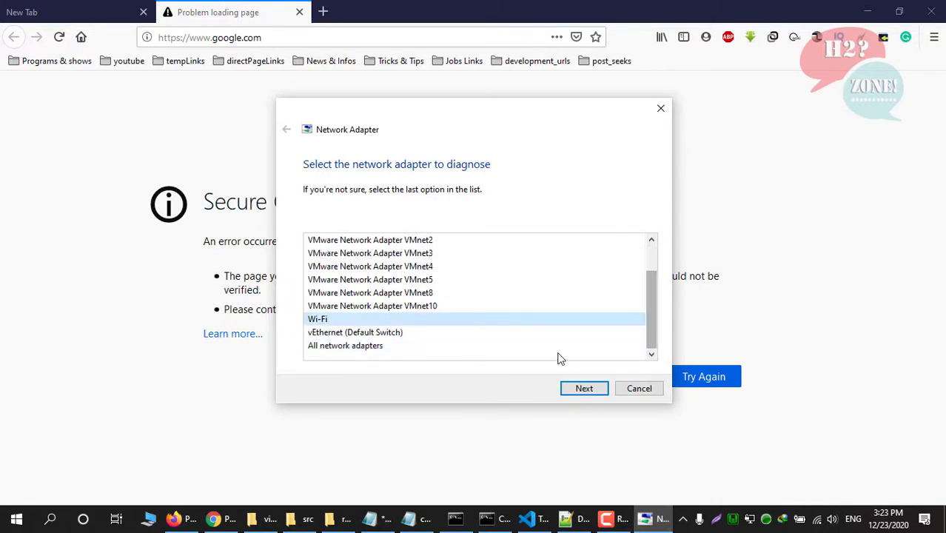
pyautogui.click(583, 388)
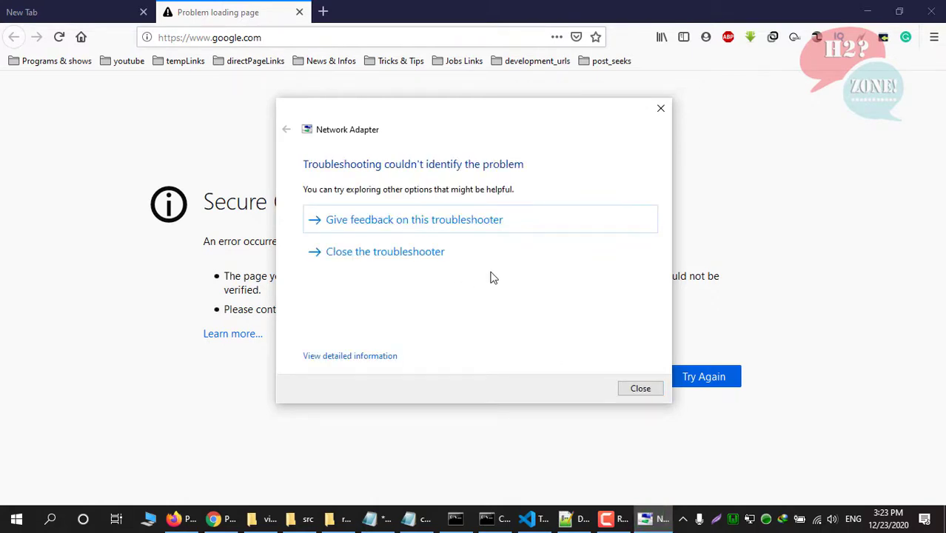
pyautogui.click(642, 389)
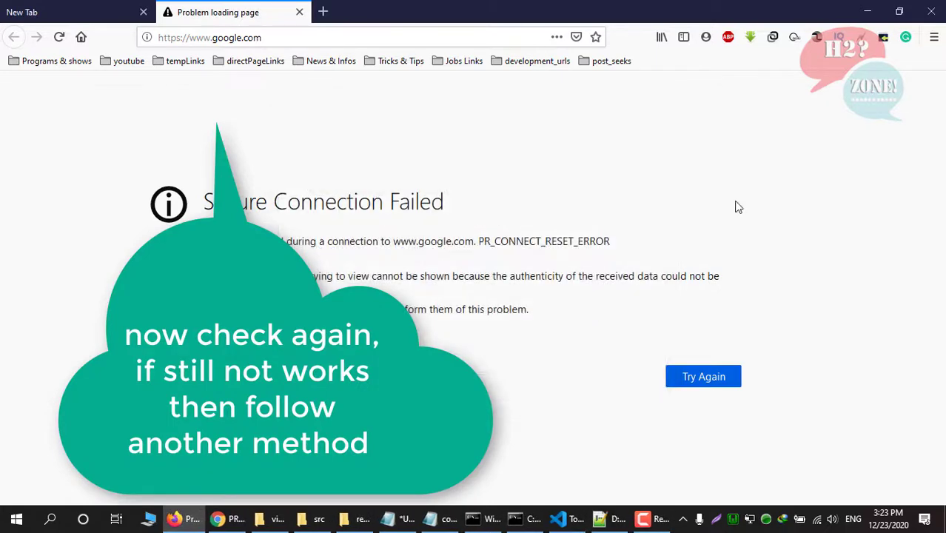
# - Update Firefox to version 84.0.1 and restart the browser to apply the update
pyautogui.click(934, 37)
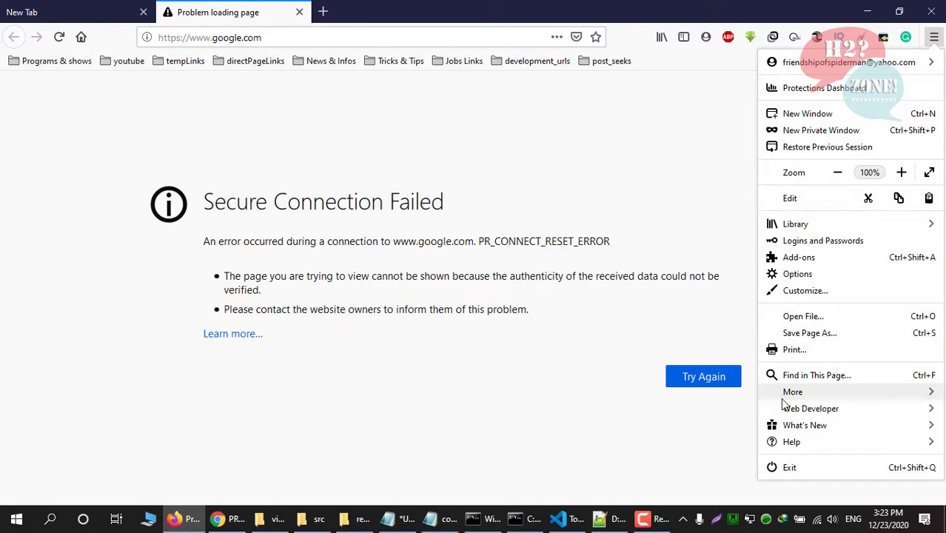
pyautogui.click(810, 443)
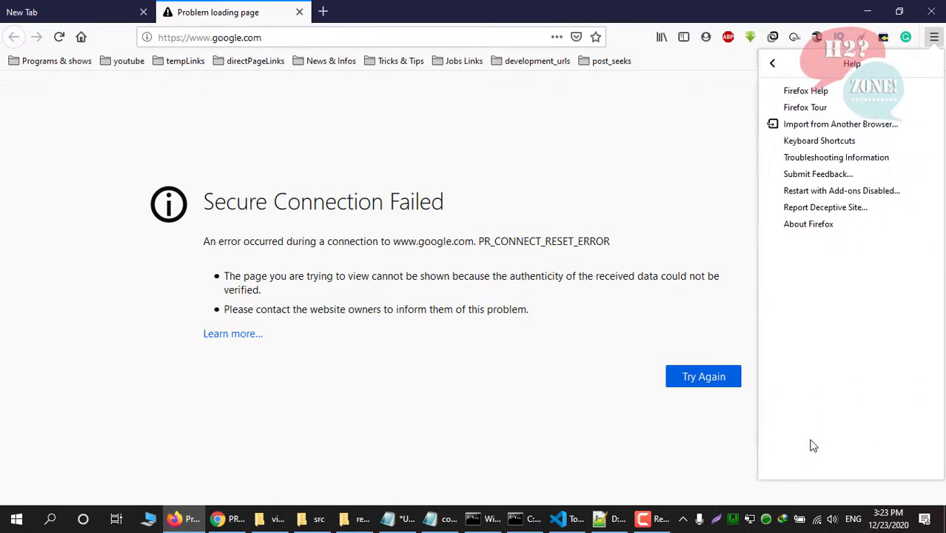
pyautogui.click(815, 226)
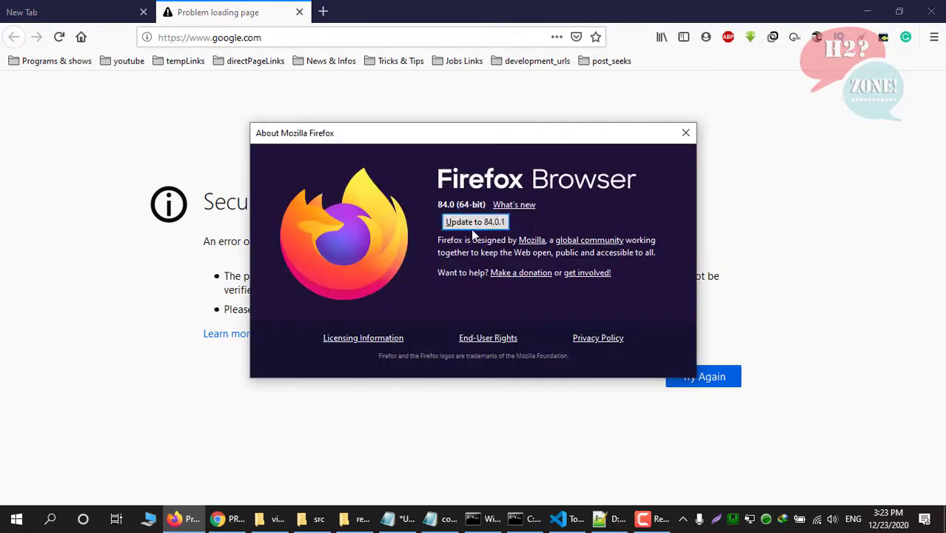
pyautogui.click(465, 224)
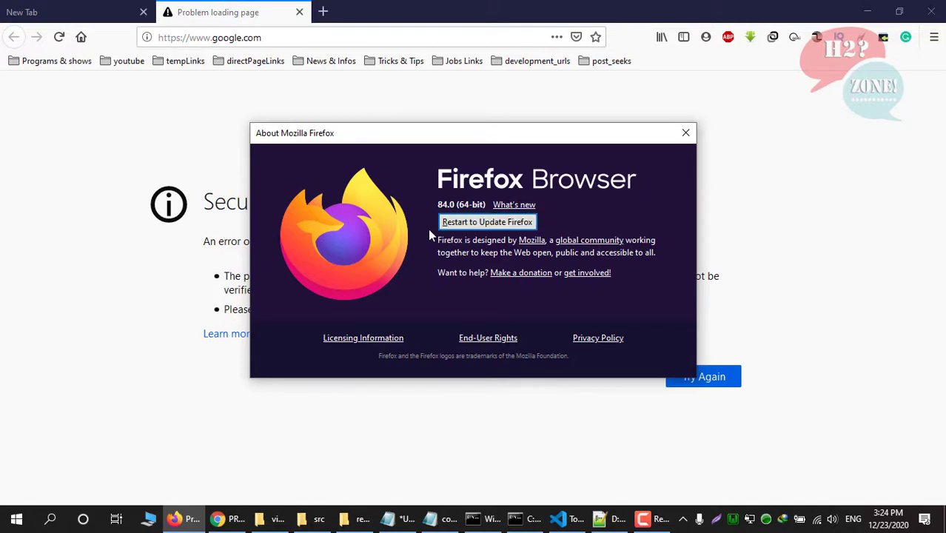
pyautogui.click(474, 224)
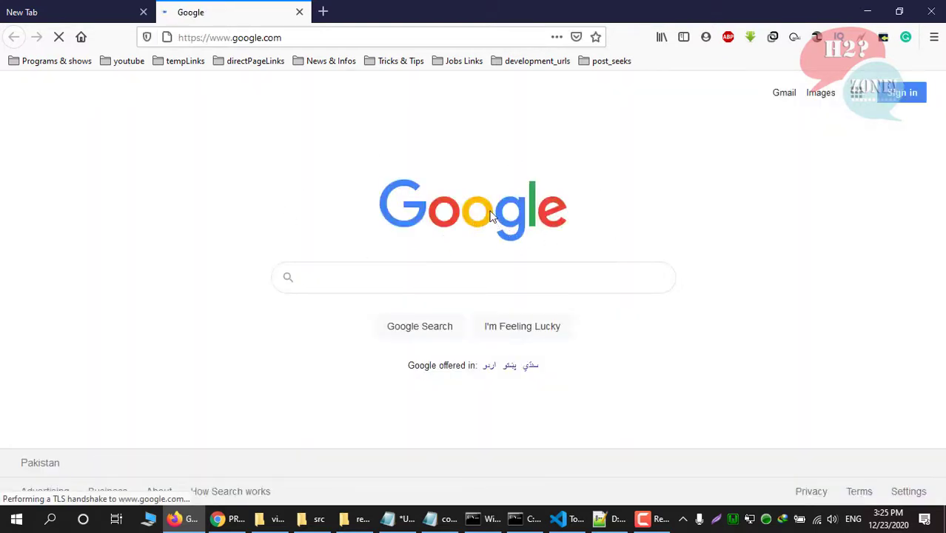
# - Search Google for "firefox" and retry loading the page to test the connection
pyautogui.write('firefox')
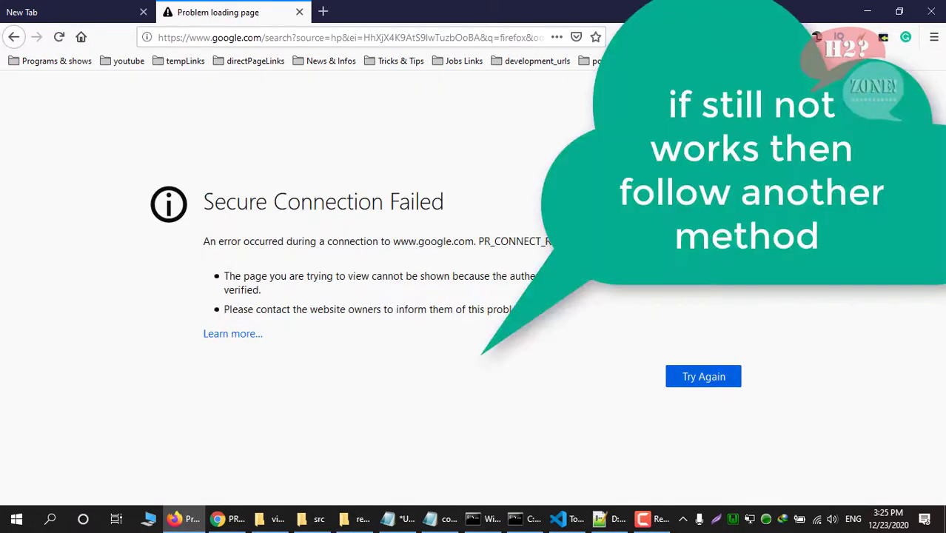
pyautogui.click(680, 377)
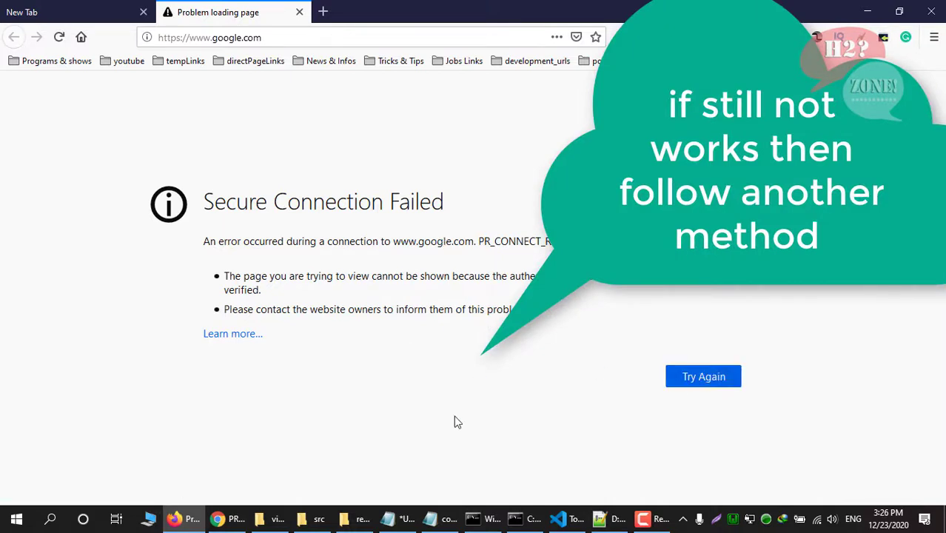
# - Open a Command Prompt and flush the DNS cache with ipconfig /flushdns, copying the command from the Notepad note
pyautogui.press('super+r')
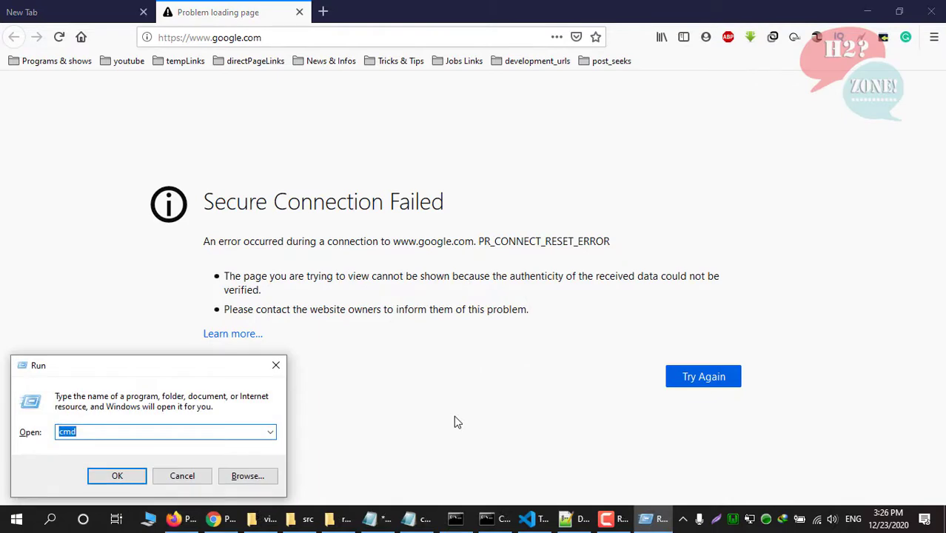
pyautogui.press('Return')
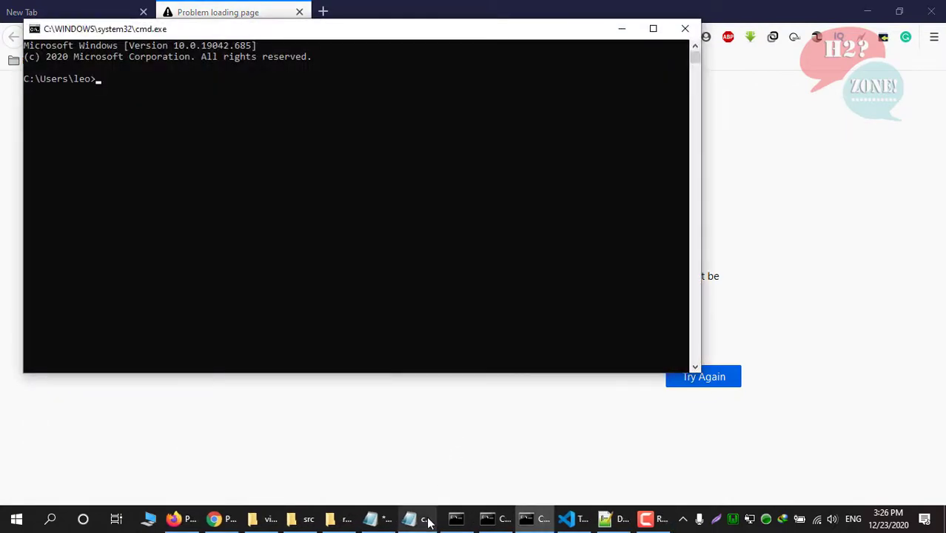
pyautogui.click(428, 523)
pyautogui.rightClick(313, 108)
pyautogui.click(329, 152)
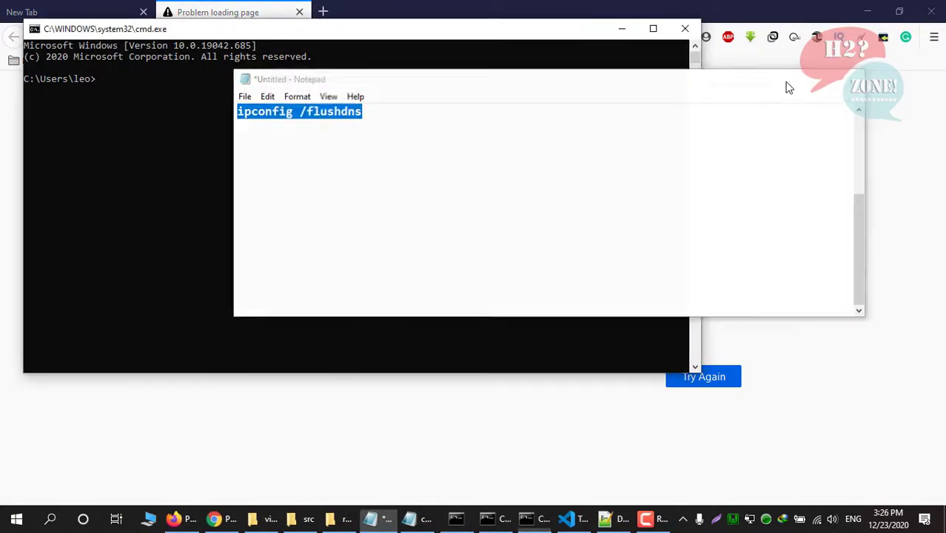
pyautogui.click(788, 76)
pyautogui.rightClick(291, 137)
pyautogui.press('Return')
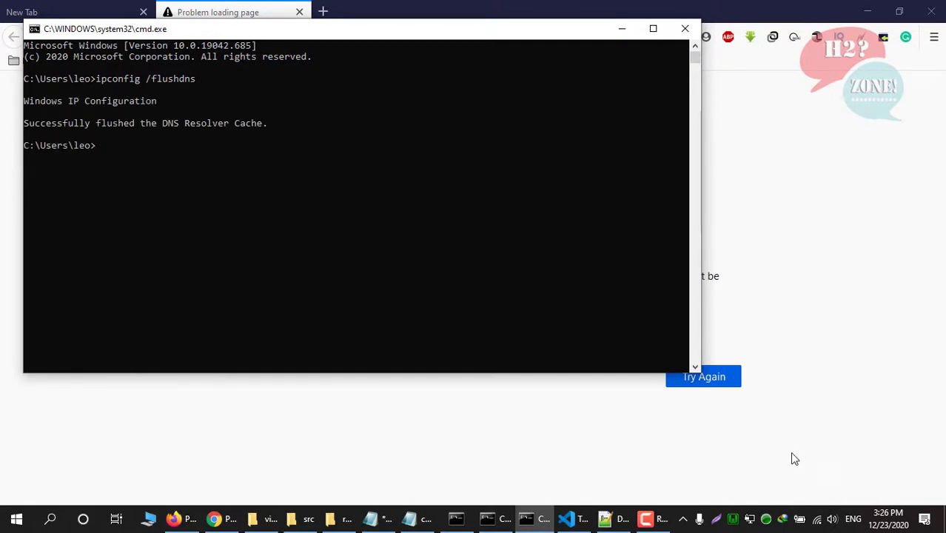
# - Reset the wireless connection by turning Wi-Fi off and back on
pyautogui.click(819, 520)
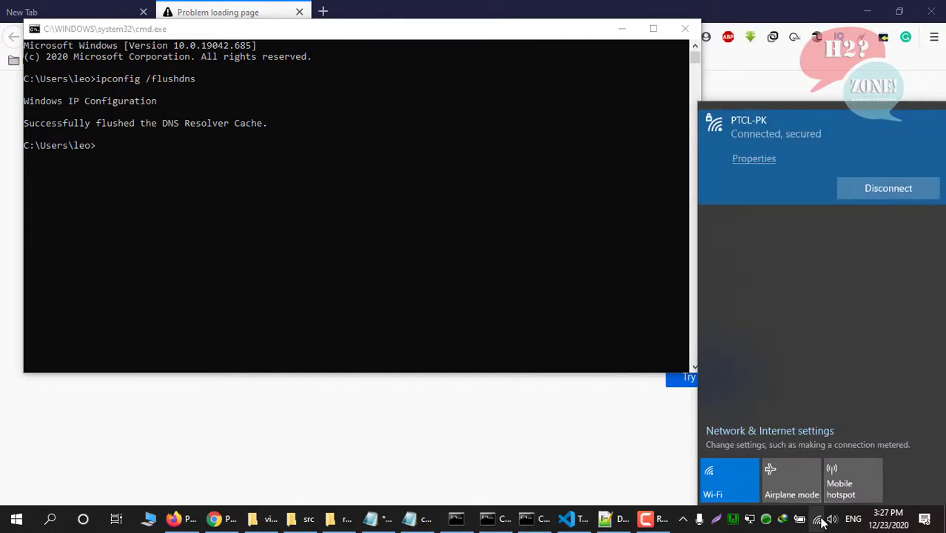
pyautogui.click(736, 492)
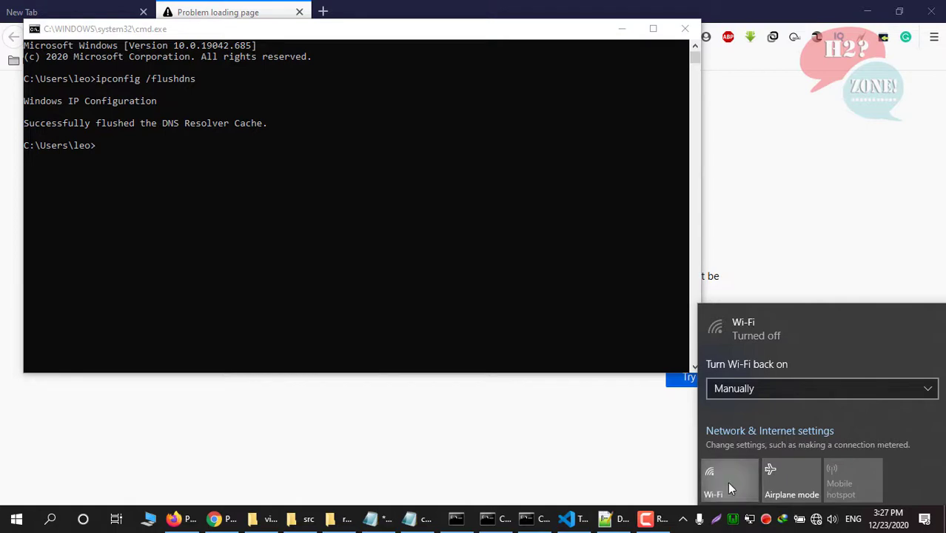
pyautogui.click(728, 482)
# - Exit Firefox and confirm closing both open tabs
pyautogui.click(767, 6)
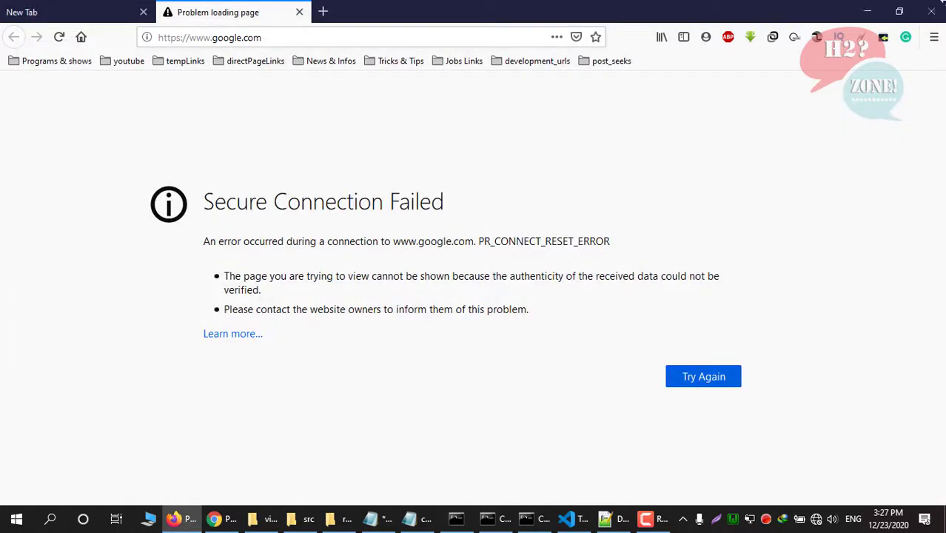
pyautogui.click(936, 14)
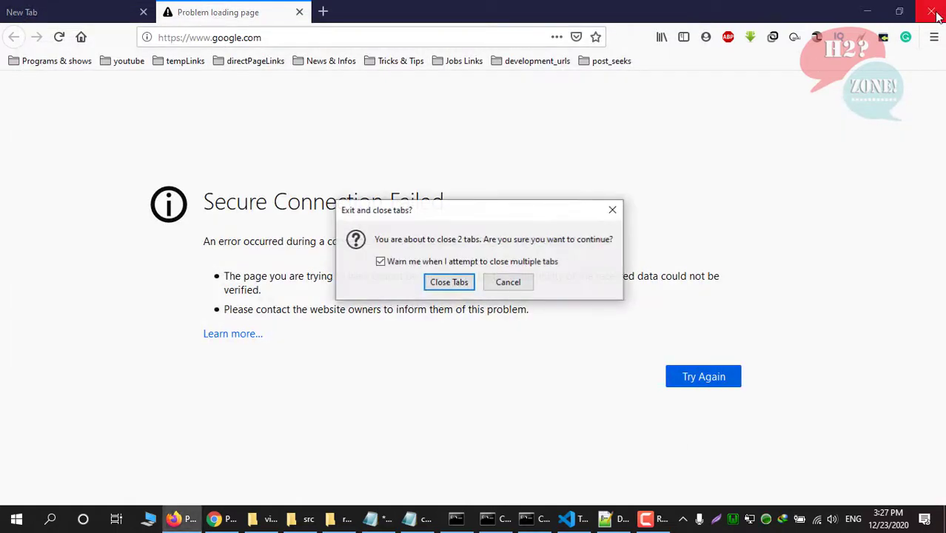
pyautogui.click(459, 285)
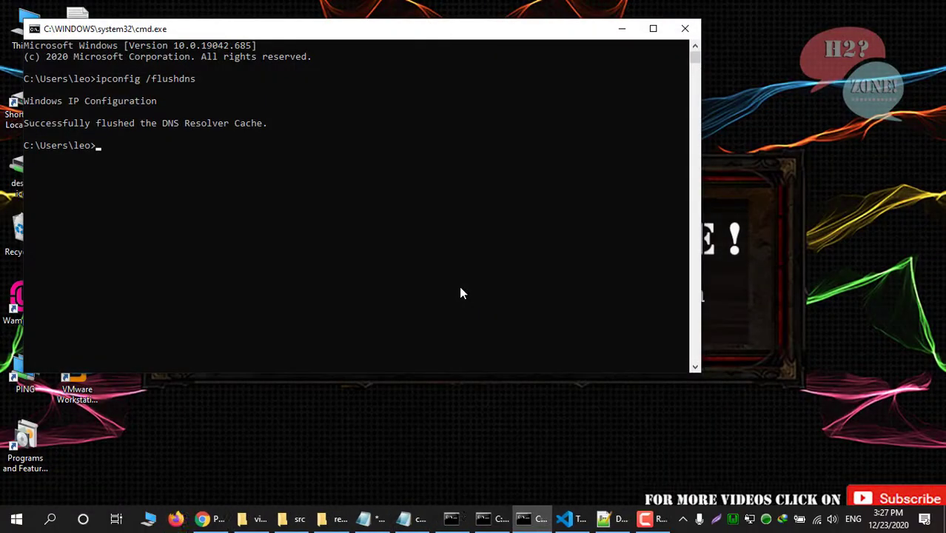
pyautogui.click(176, 518)
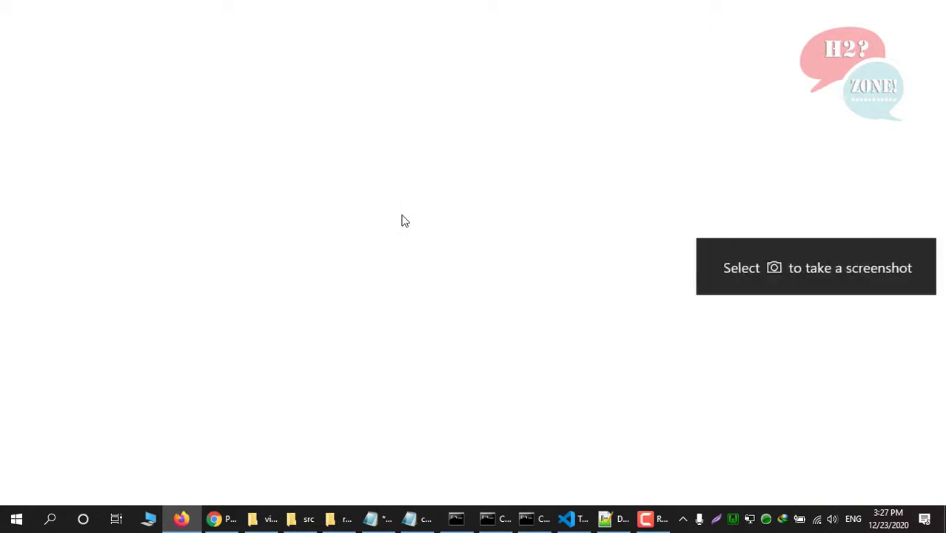
pyautogui.write('g')
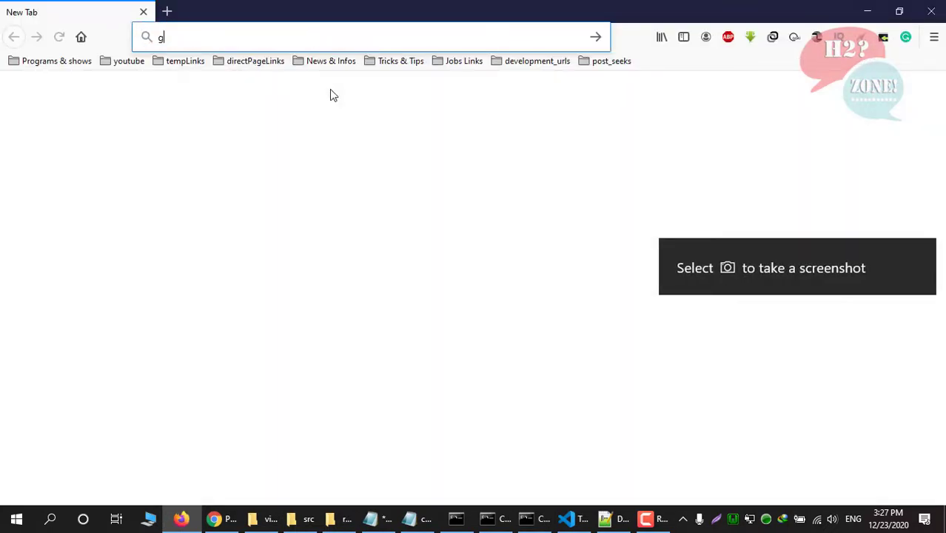
pyautogui.press('Return')
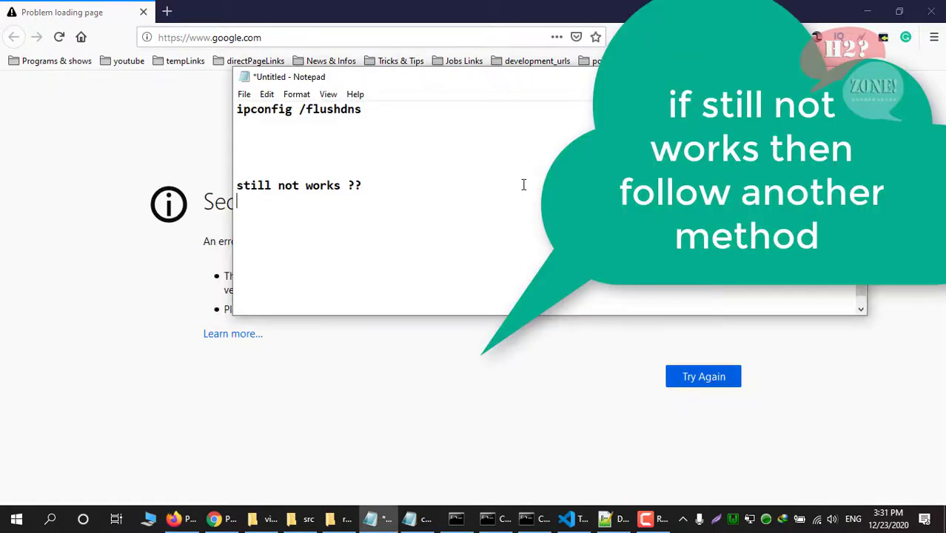
# - Add the lines "then clear firefox cache and cookies..." and "press alt for show menu" to the Notepad note
pyautogui.write('then clear')
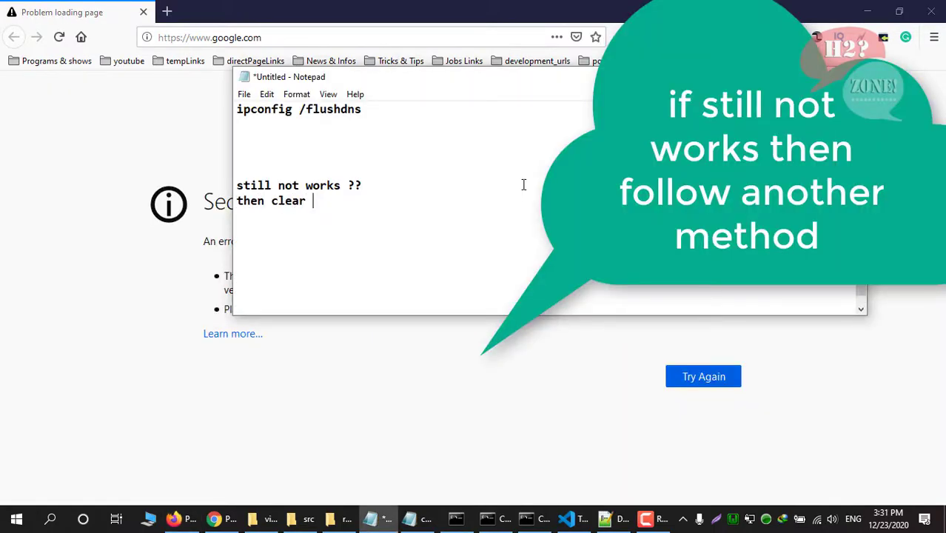
pyautogui.write(' firefox ca')
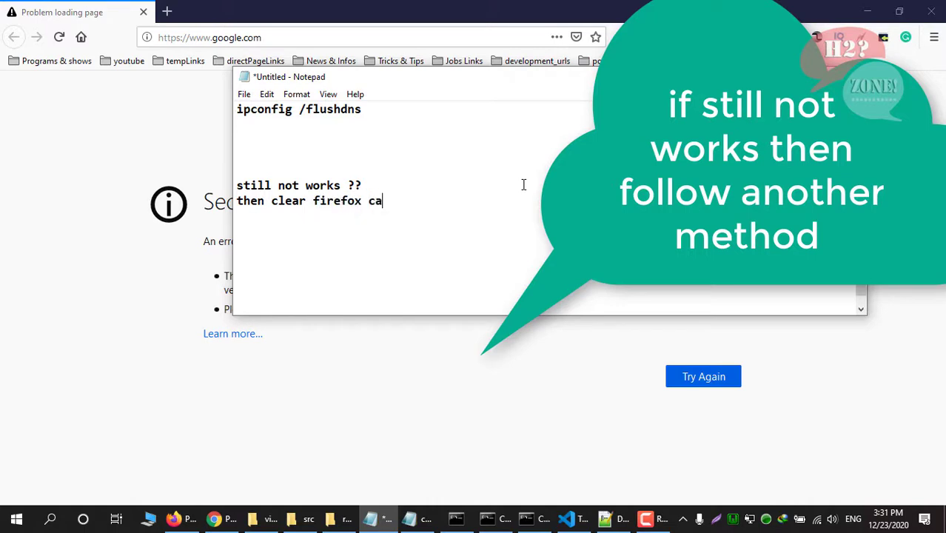
pyautogui.write('che and co')
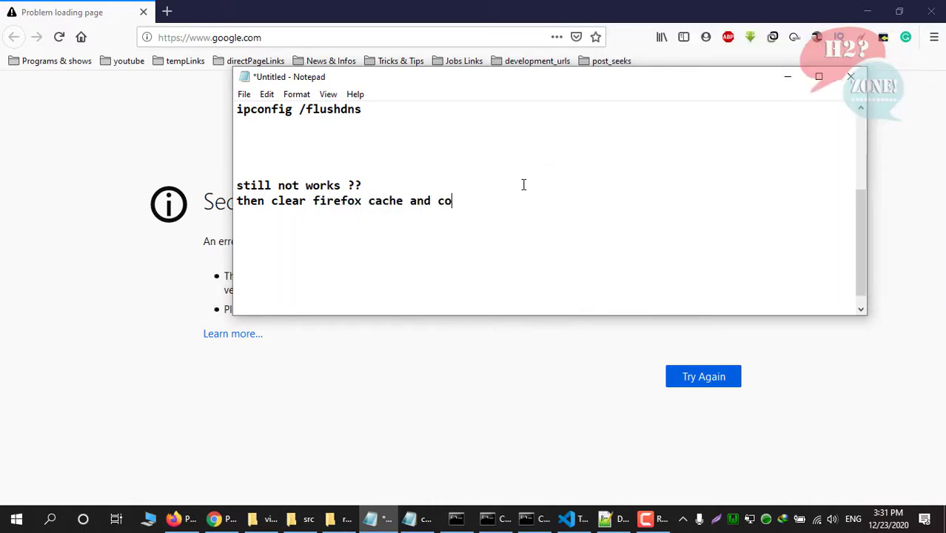
pyautogui.write('okies...')
pyautogui.click(85, 147)
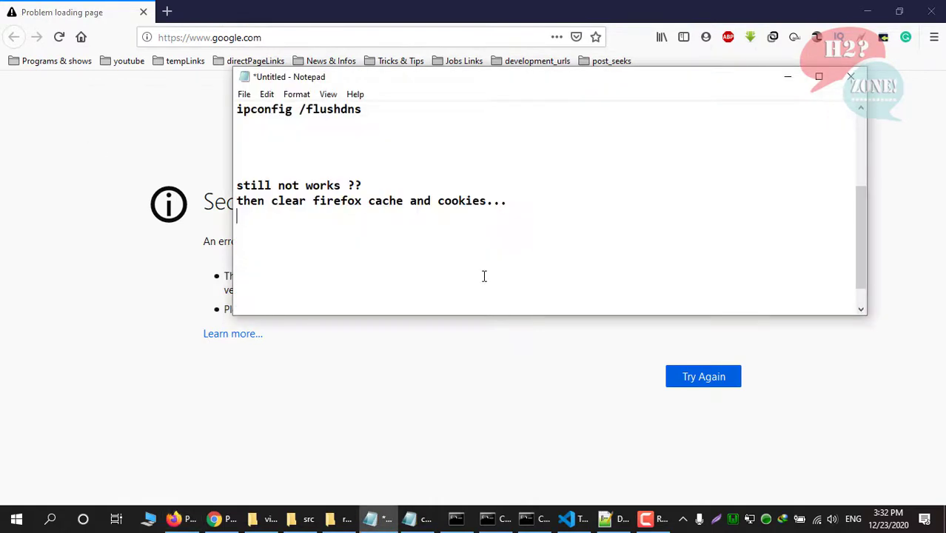
pyautogui.write('ss alt fo')
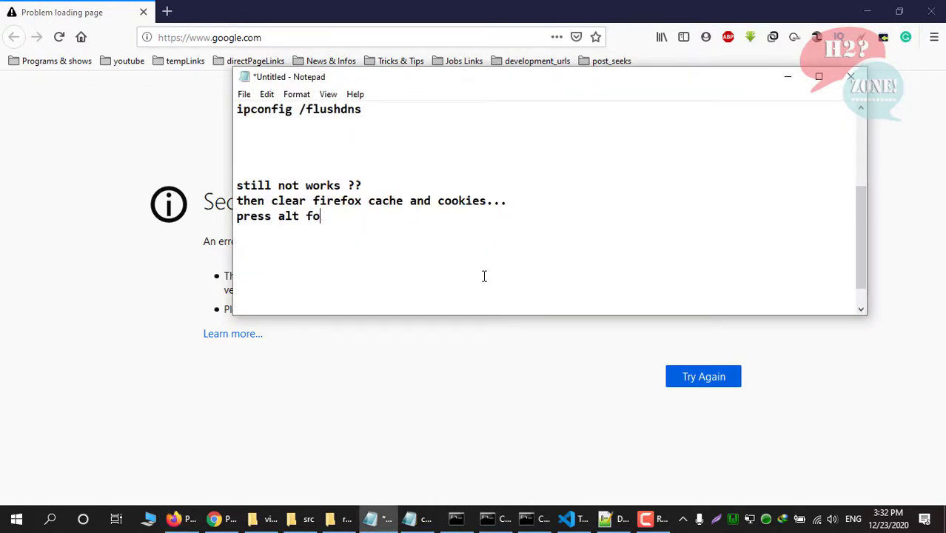
pyautogui.write('r show menu')
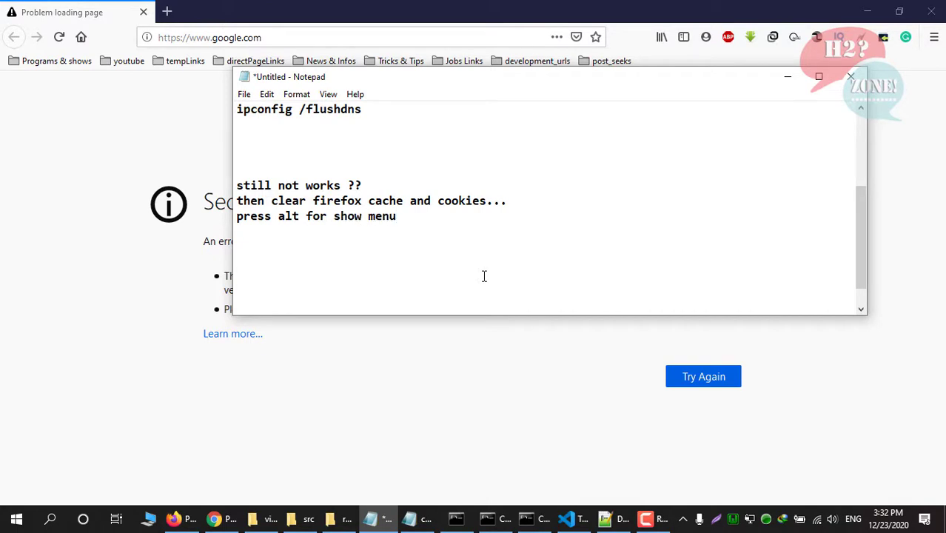
# - Open Firefox's Clear Recent History dialog and set the time range to clear to Everything
pyautogui.click(139, 135)
pyautogui.press('alt')
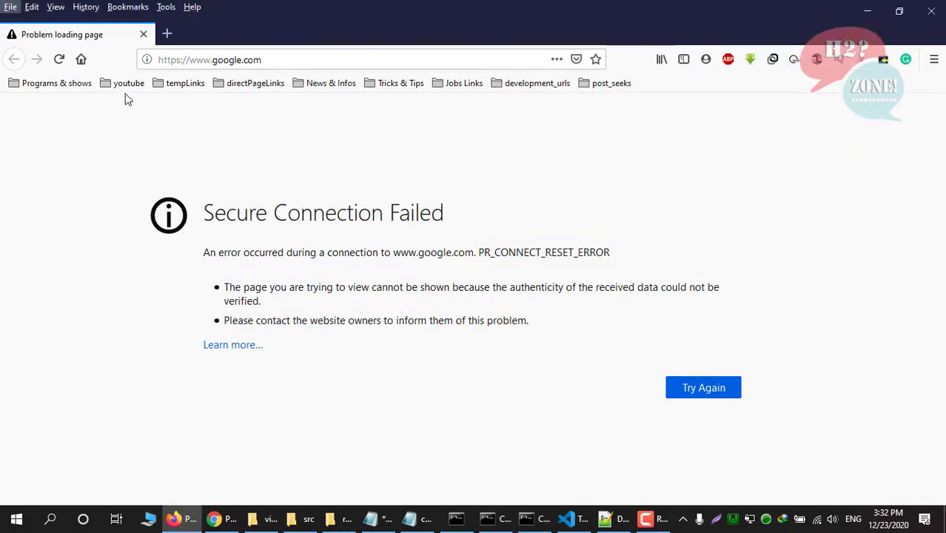
pyautogui.click(87, 9)
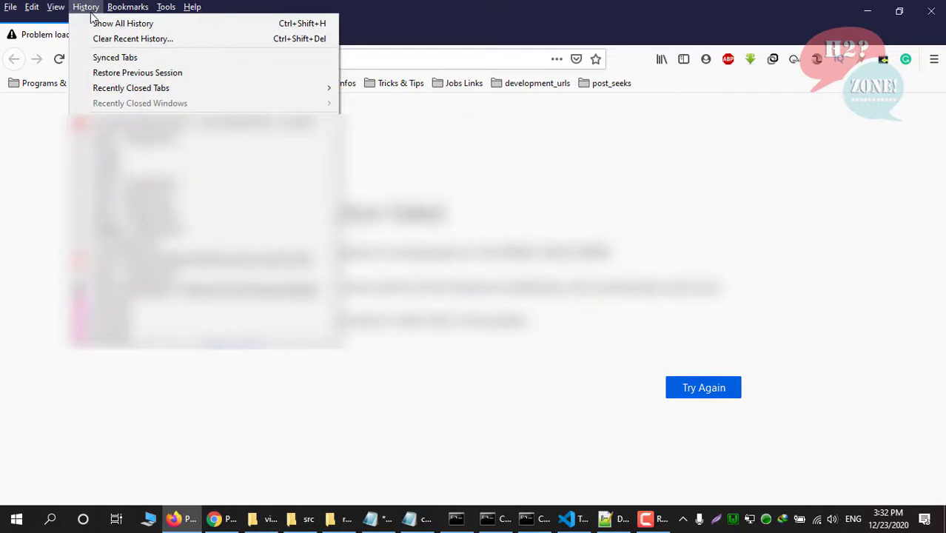
pyautogui.click(120, 46)
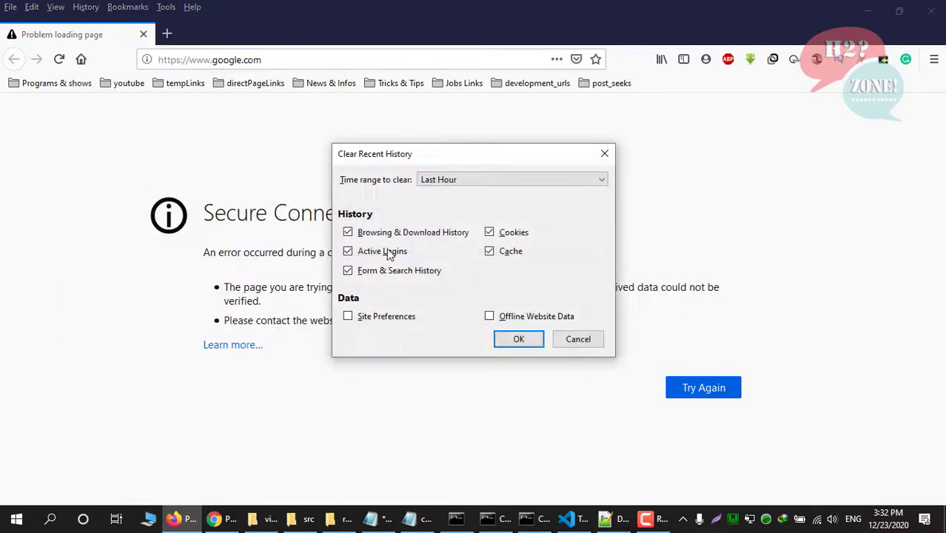
pyautogui.click(453, 180)
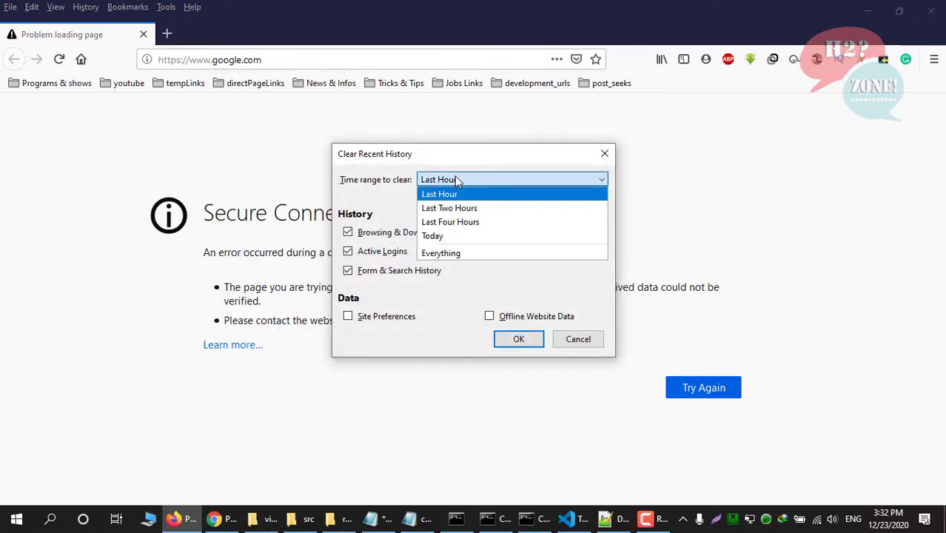
pyautogui.click(474, 255)
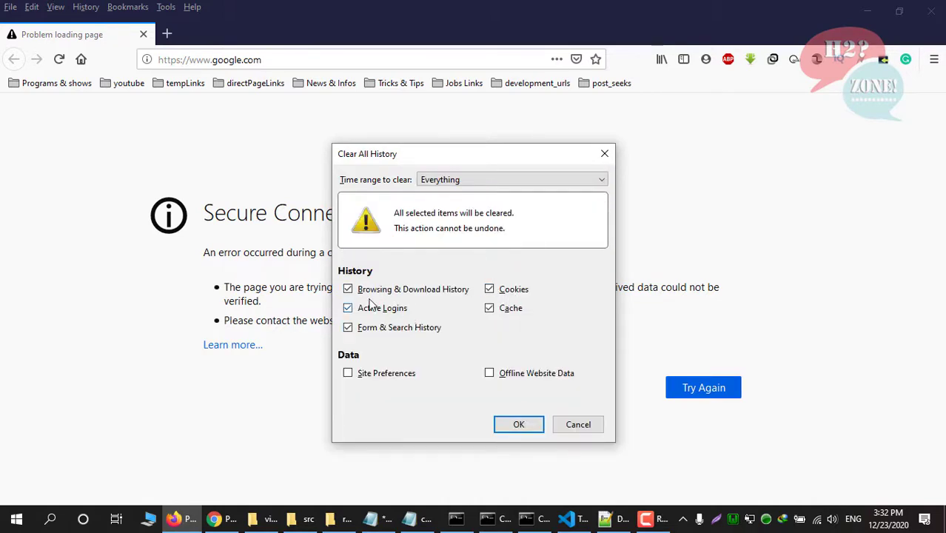
# - Exclude Browsing & Download History, Active Logins and Form & Search History, and clear only the cookies and cache
pyautogui.click(348, 289)
pyautogui.click(348, 309)
pyautogui.click(348, 327)
pyautogui.click(519, 425)
# - Add "or press ctrl+shift+r for clear cache" to the Notepad note, and reload the Google page in Firefox bypassing the cache
pyautogui.hotkey('alt', 'Tab')
pyautogui.press('Return')
pyautogui.write('o')
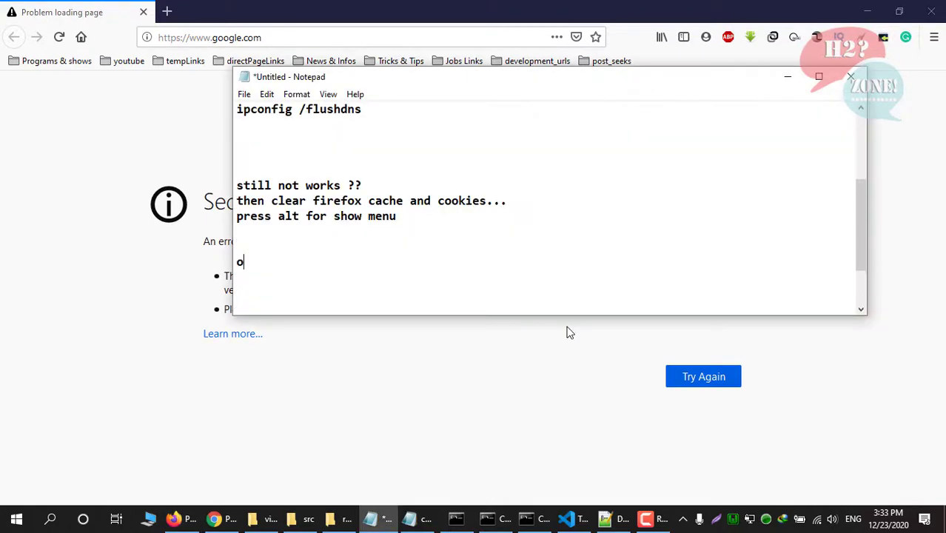
pyautogui.write('r press ctrl')
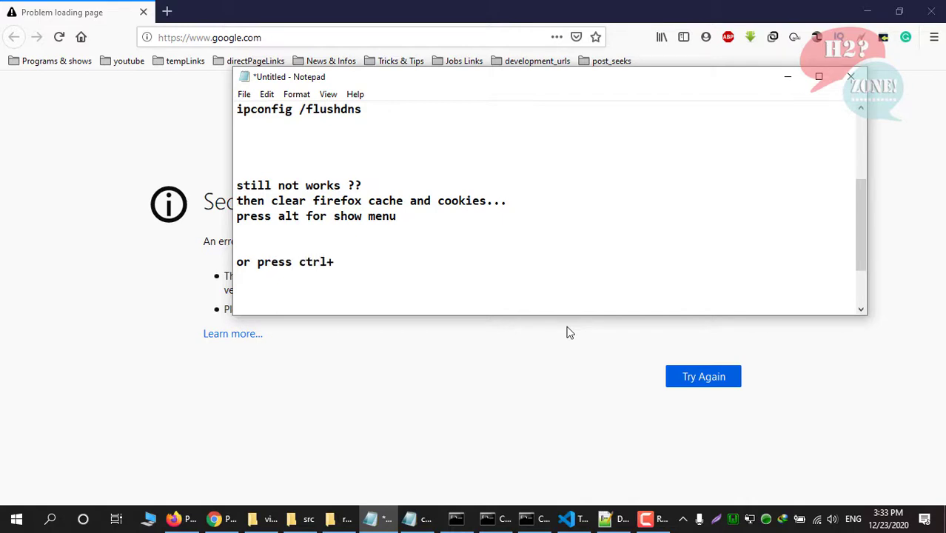
pyautogui.write('+shift+r for clear')
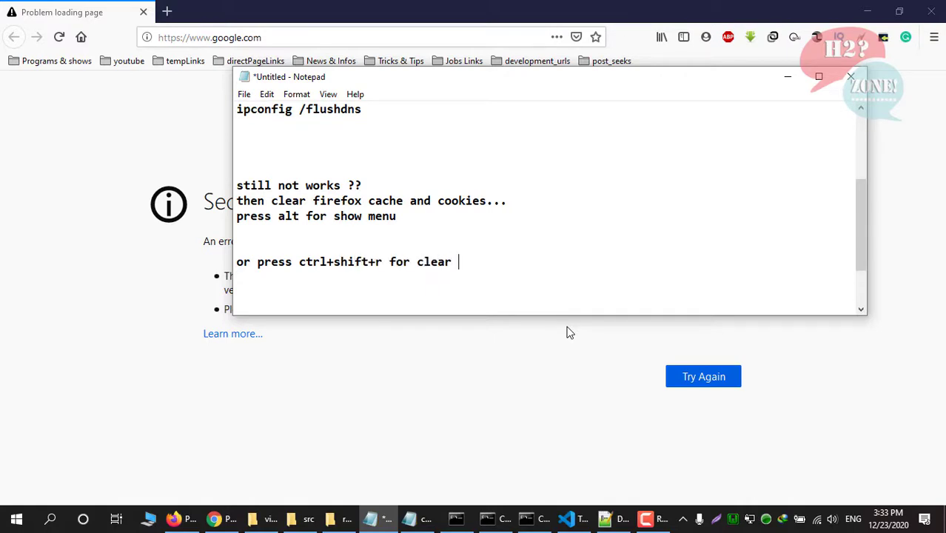
pyautogui.write(' cache')
pyautogui.click(114, 289)
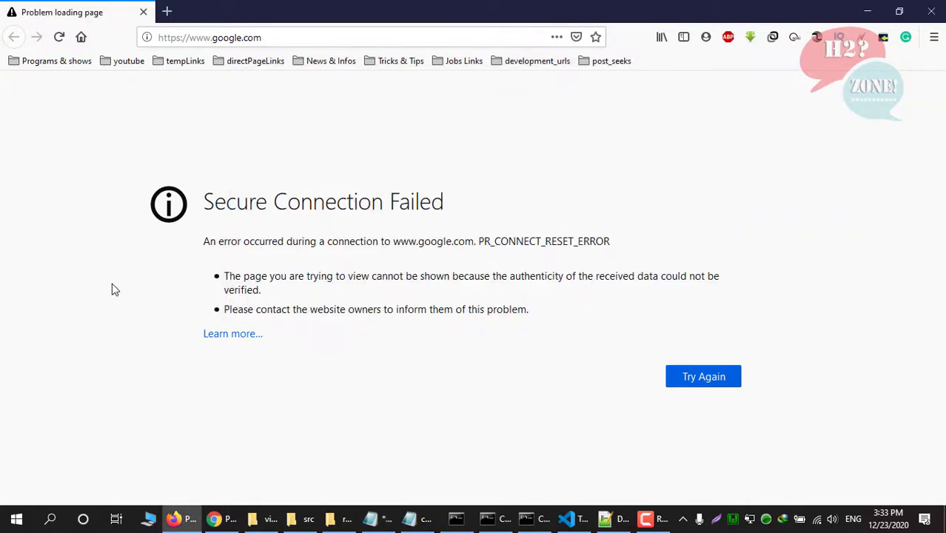
pyautogui.hotkey('ctrl', 'shift', 'r')
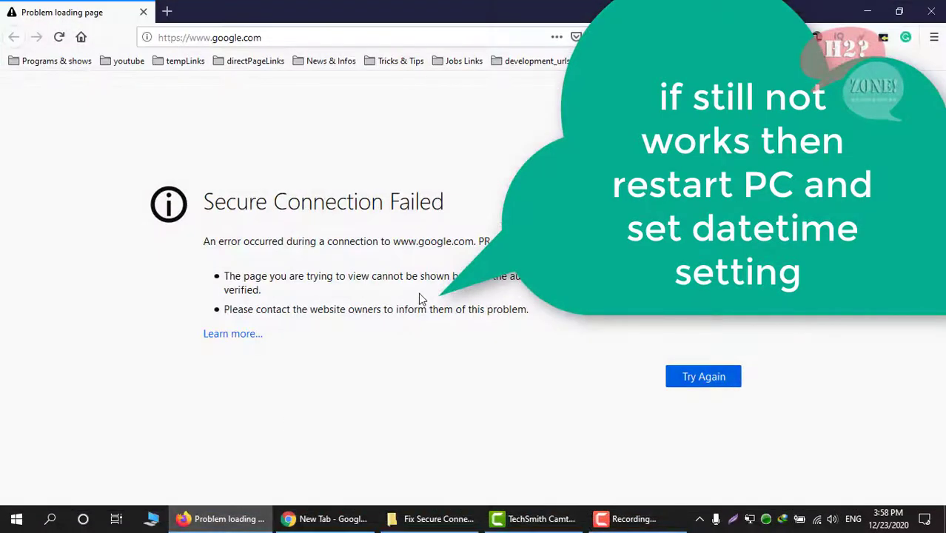
# - Synchronize the system clock in the Windows Date & time settings and close Settings
pyautogui.rightClick(881, 523)
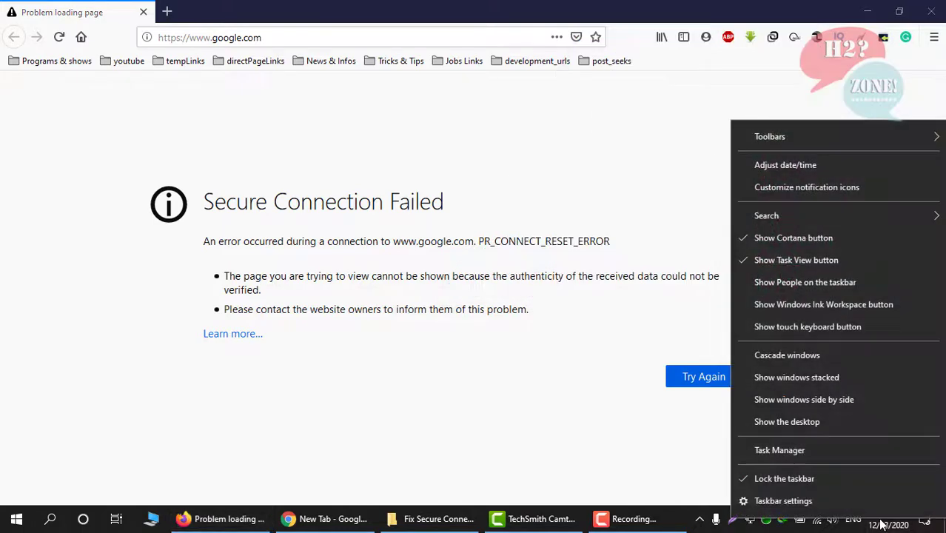
pyautogui.click(778, 166)
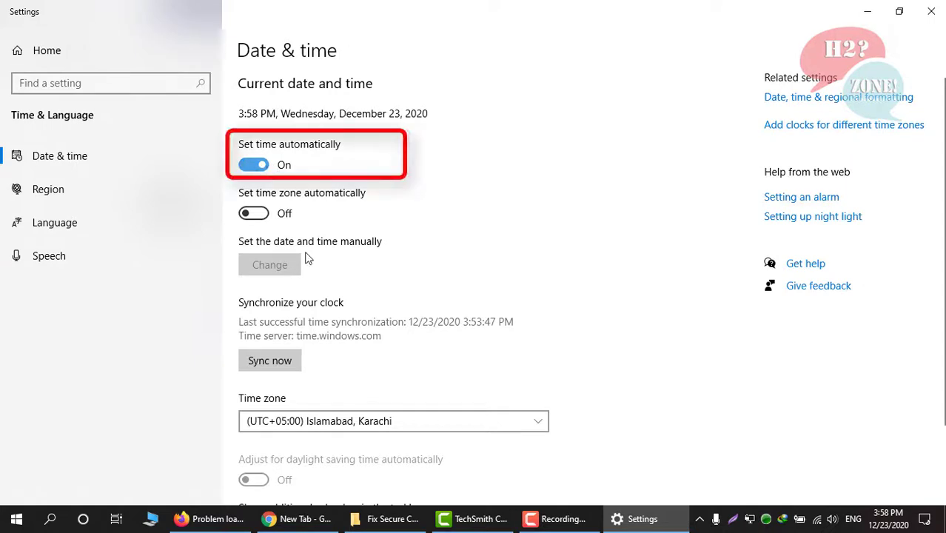
pyautogui.click(271, 363)
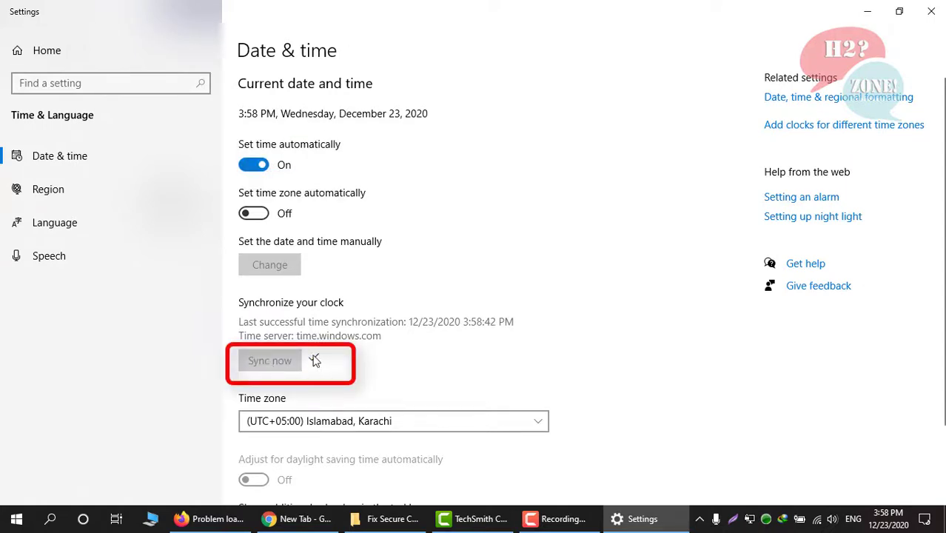
pyautogui.click(931, 11)
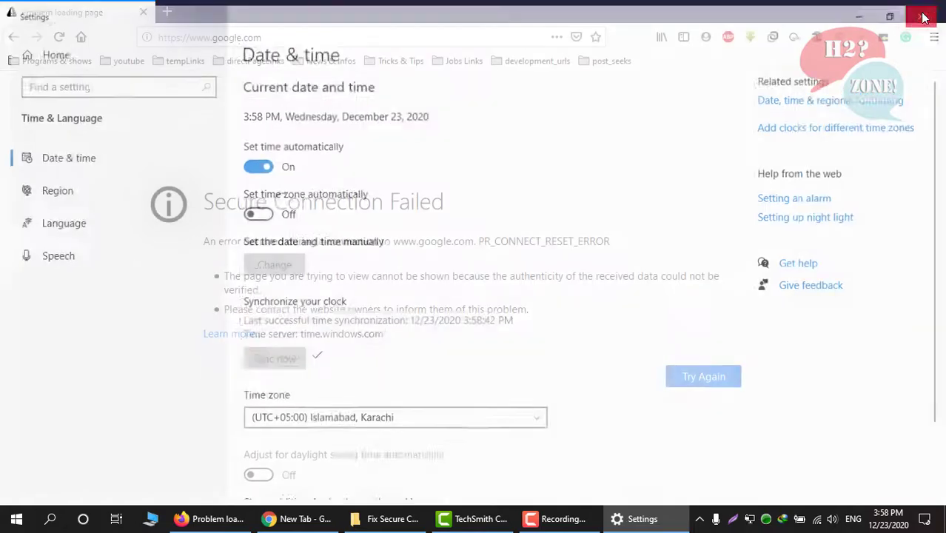
# - Write "press ctrl+shift+r" and "again" in a Notepad note, and repeat the cache-bypassing reload of the Google page in Firefox
pyautogui.write('p')
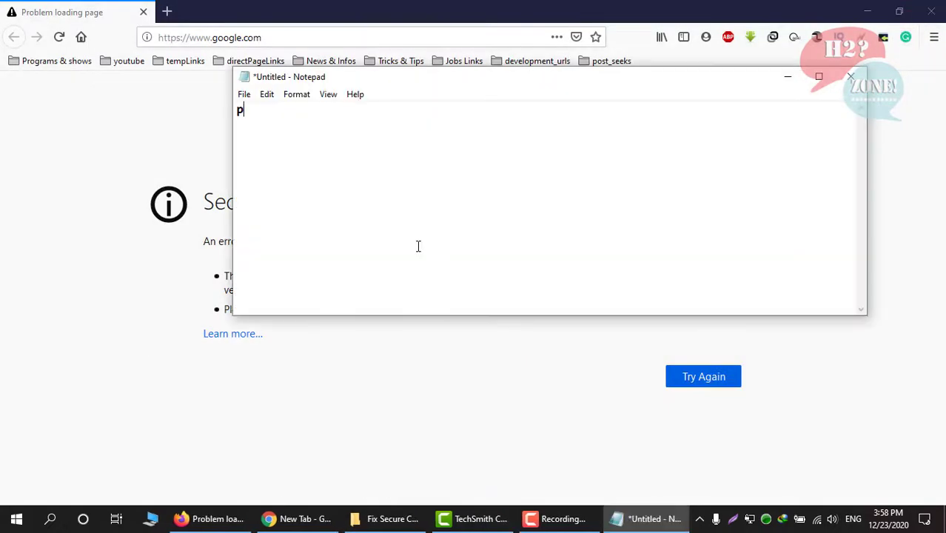
pyautogui.write('ress ctrl+shif')
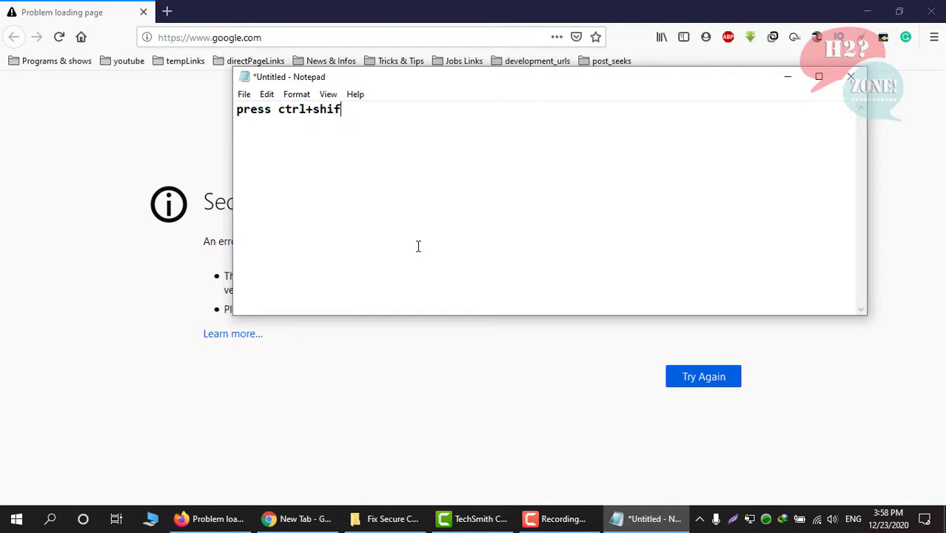
pyautogui.write('t+r')
pyautogui.press('Return')
pyautogui.write('again')
pyautogui.click(103, 299)
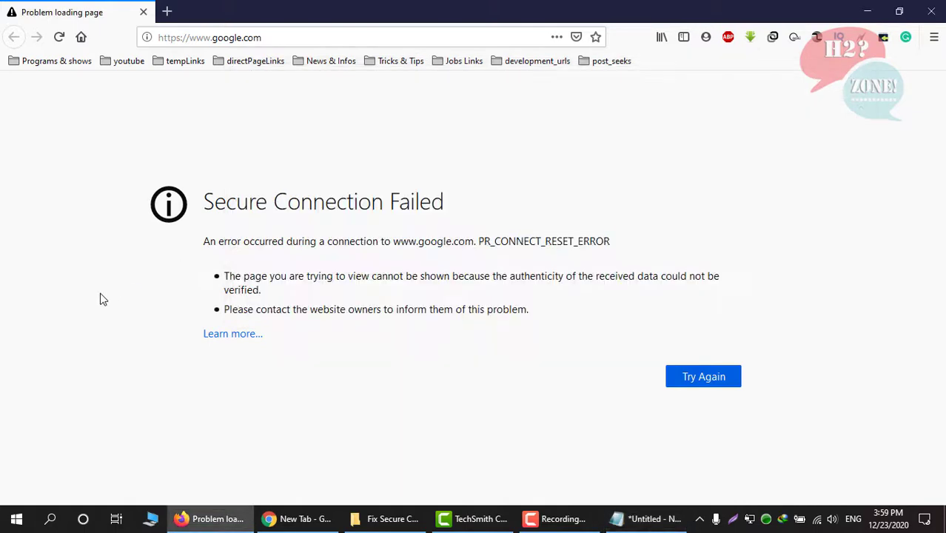
pyautogui.hotkey('ctrl', 'shift', 'r')
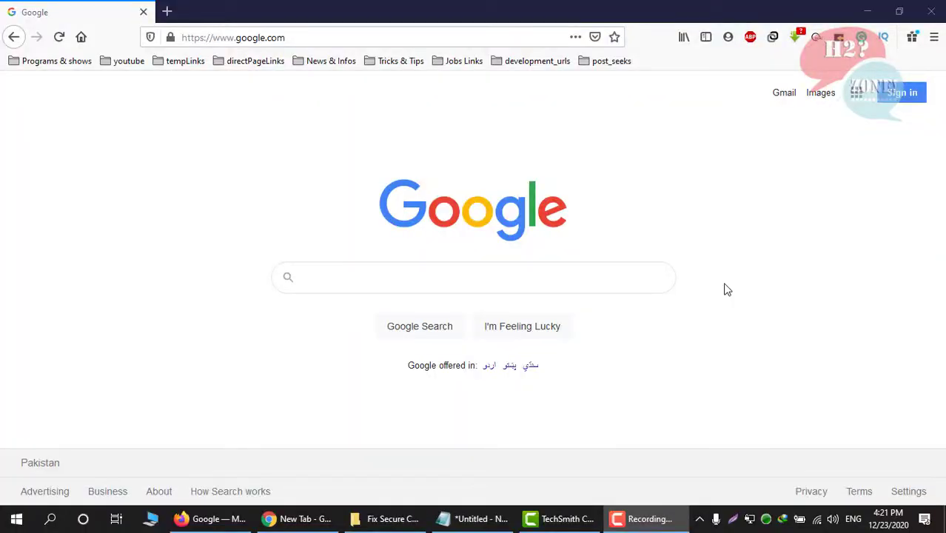
# - Add the lines "now it is working fine" and "even check browsing" to the Notepad note
pyautogui.click(476, 519)
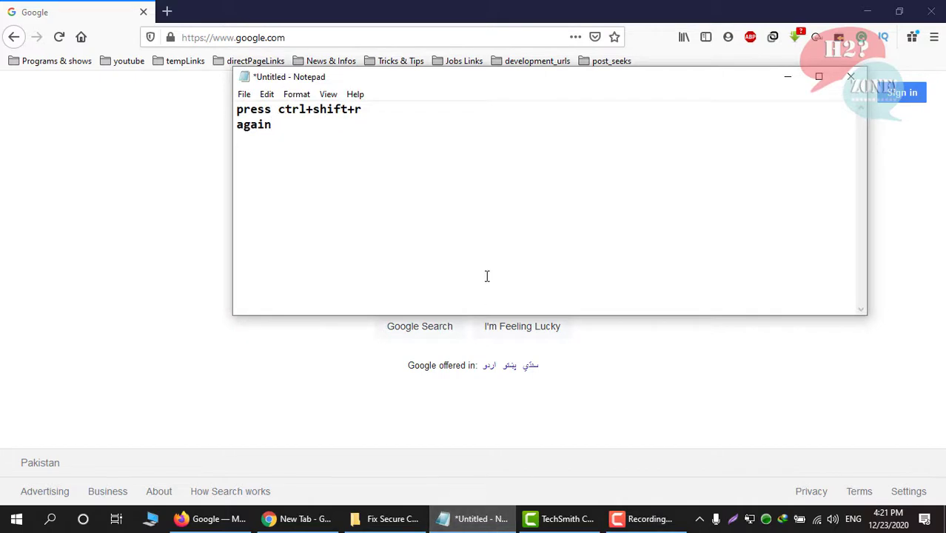
pyautogui.write('now it is working fine')
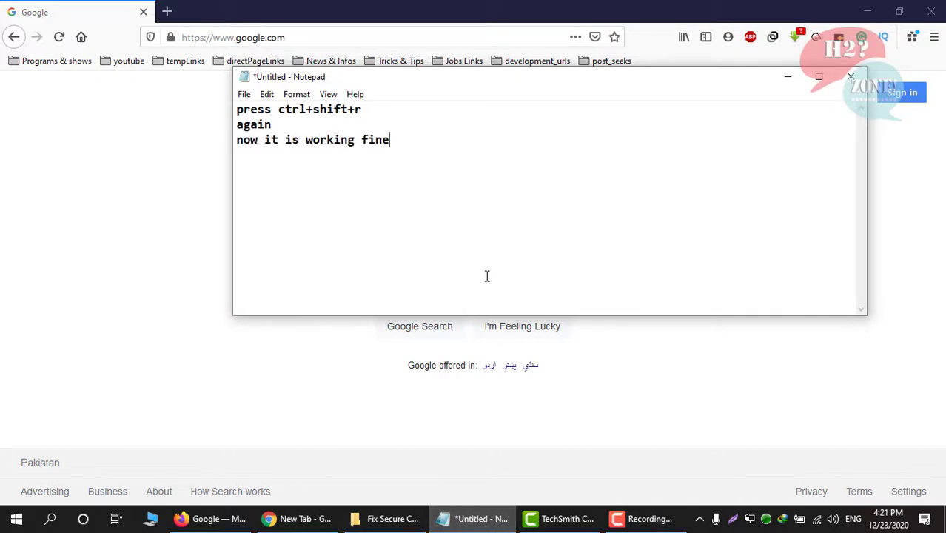
pyautogui.press('Return')
pyautogui.write('even check browsing')
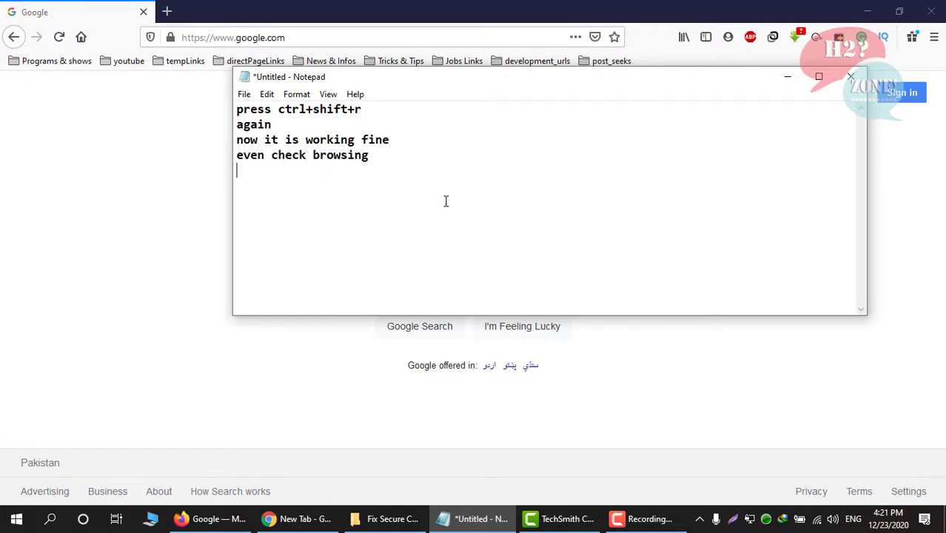
# - Search Google for "firefox" in Firefox and open the Download Firefox Browser result to test browsing
pyautogui.click(99, 251)
pyautogui.click(388, 271)
pyautogui.write('firefox')
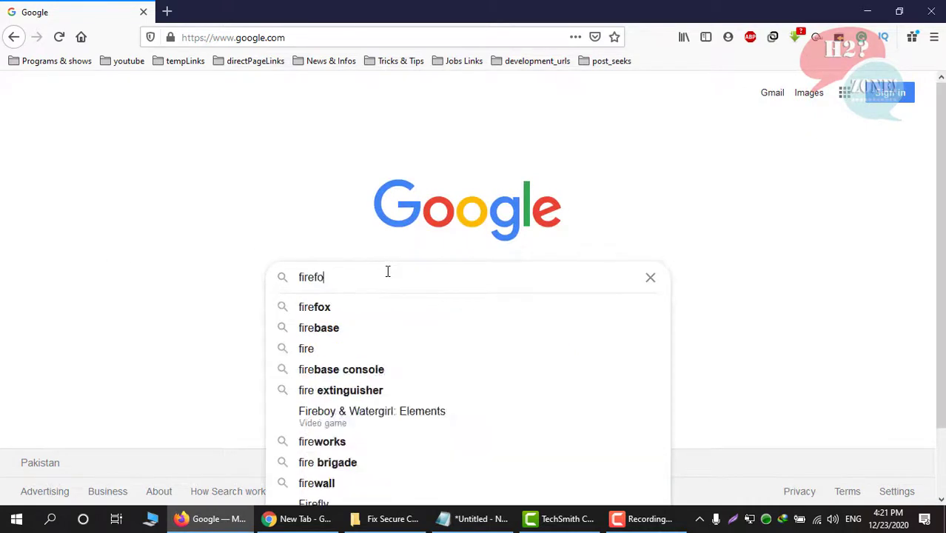
pyautogui.press('Return')
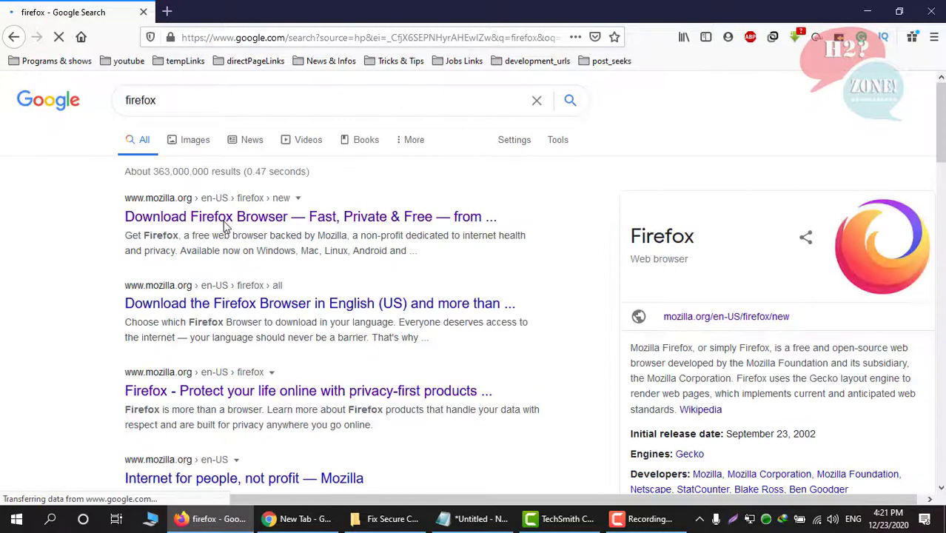
pyautogui.click(225, 224)
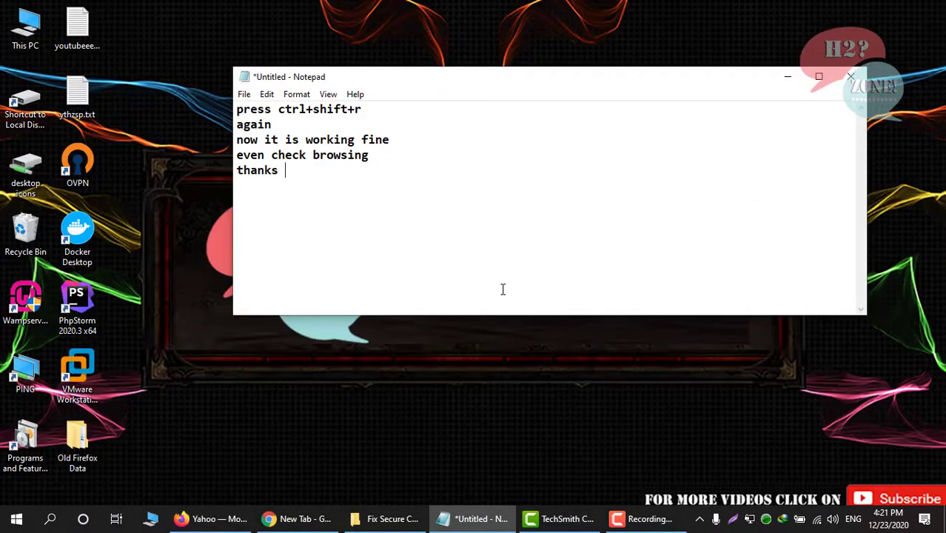
# - Finish the Notepad note with "thanks for watching", "please like and subscribe my channel" and "Thanks :)", and minimize it
pyautogui.write('for watching')
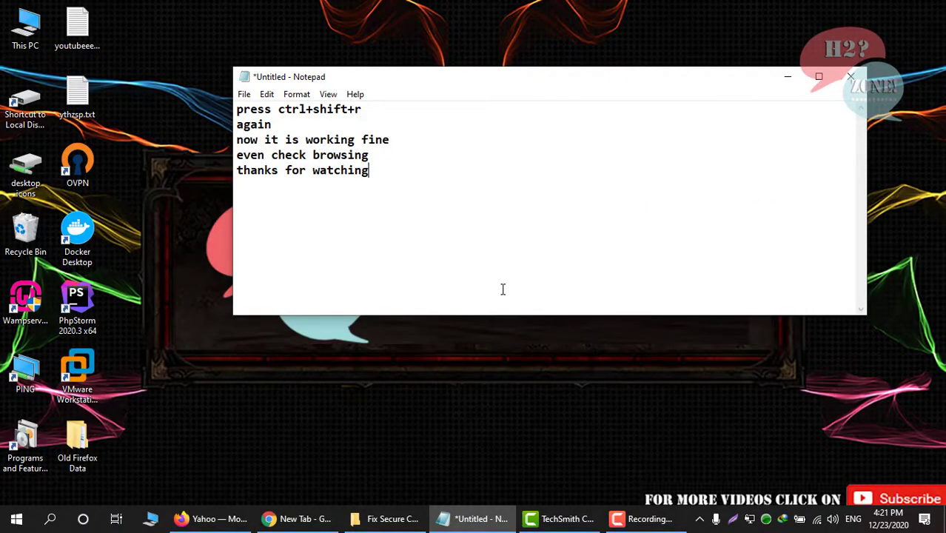
pyautogui.press('Return')
pyautogui.write('please like and subscribe')
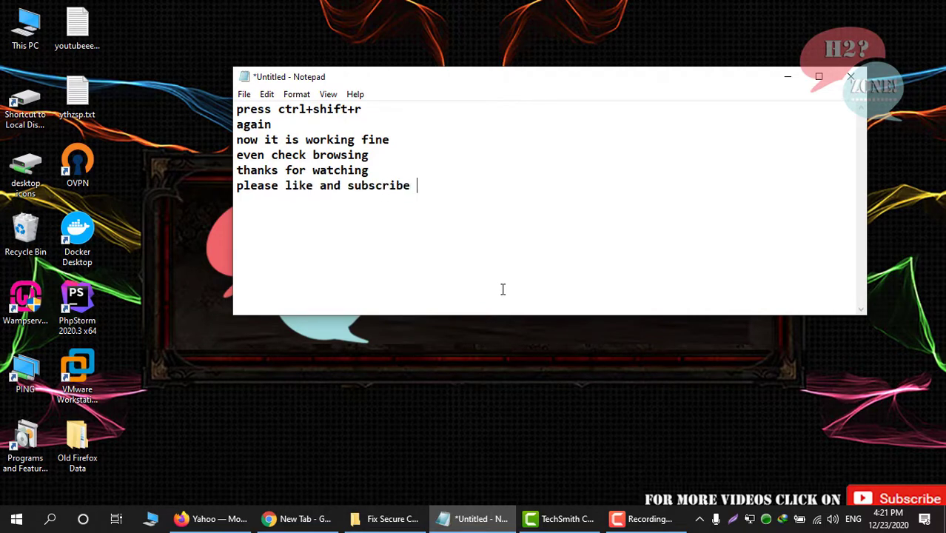
pyautogui.write(' my channel')
pyautogui.press('Return')
pyautogui.write('Thanks :)')
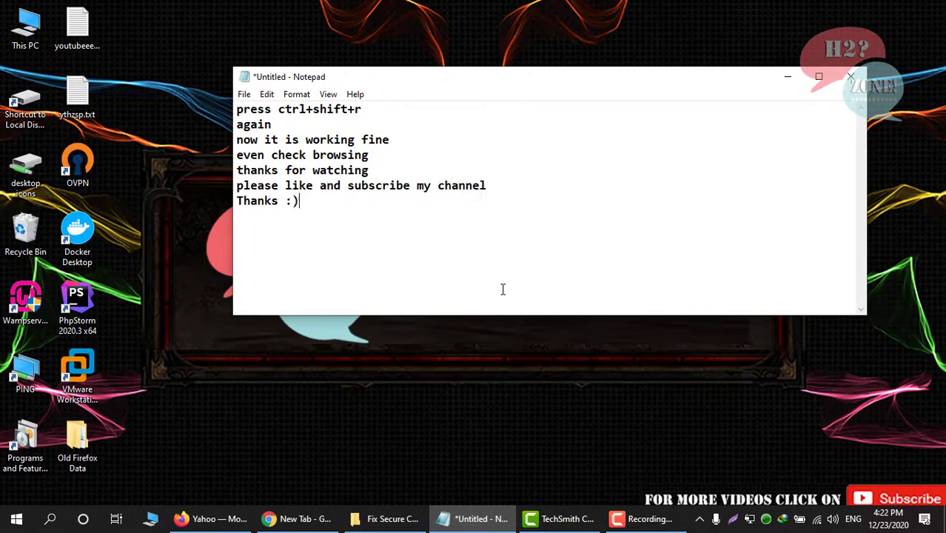
pyautogui.click(788, 76)
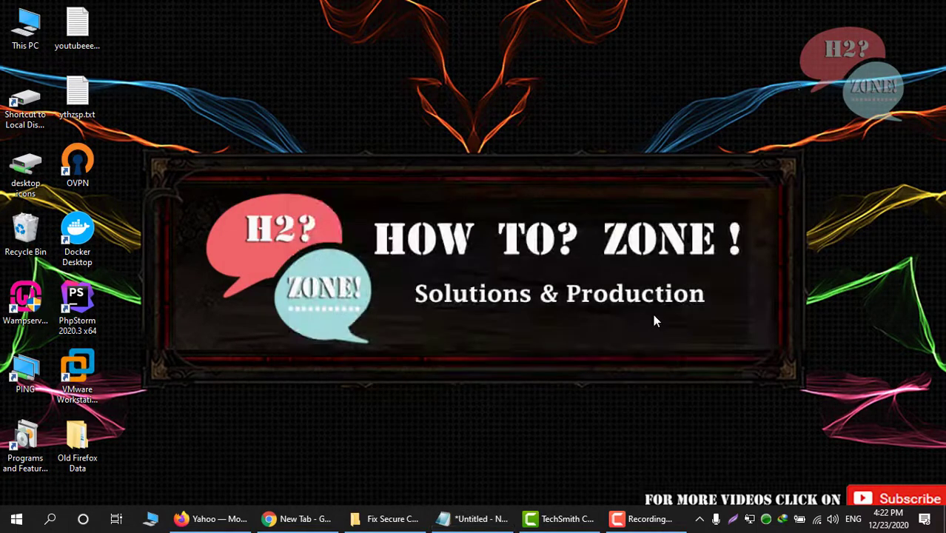